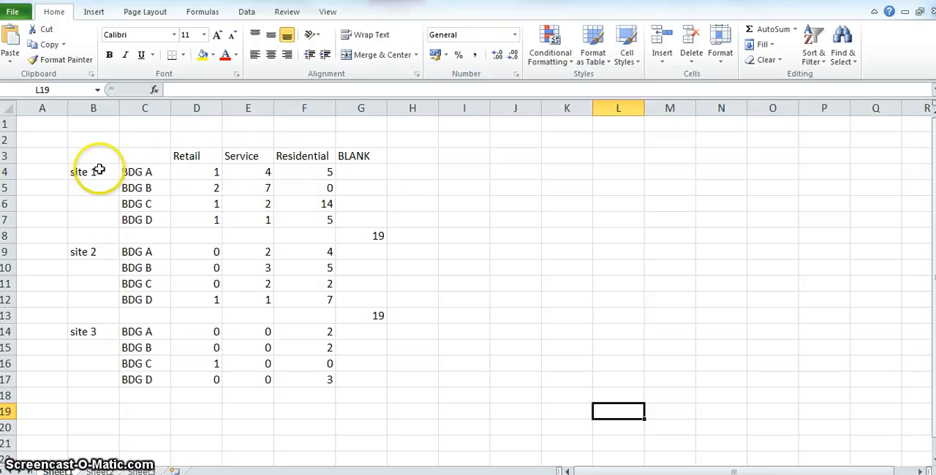
click(101, 235)
key(Right)
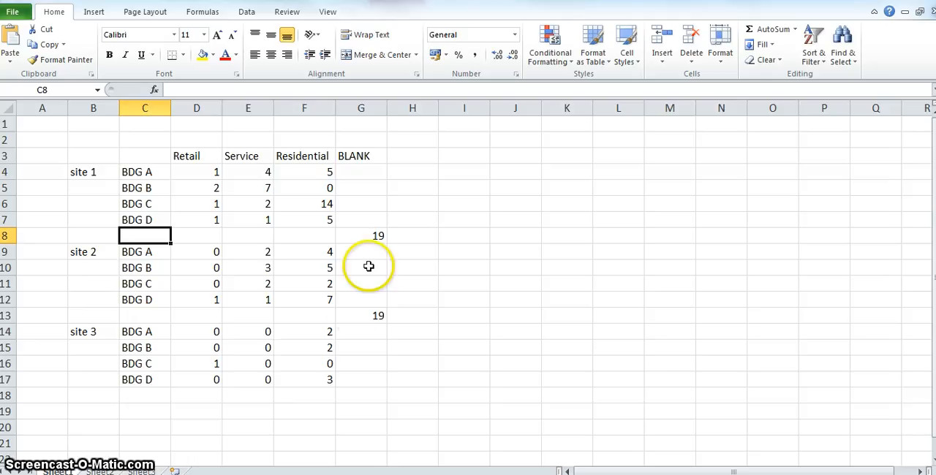
Insert a Stacked Column in 3-D chart from B3:G17 and place it beside the data table, starting at column H.
drag(361, 382, 94, 156)
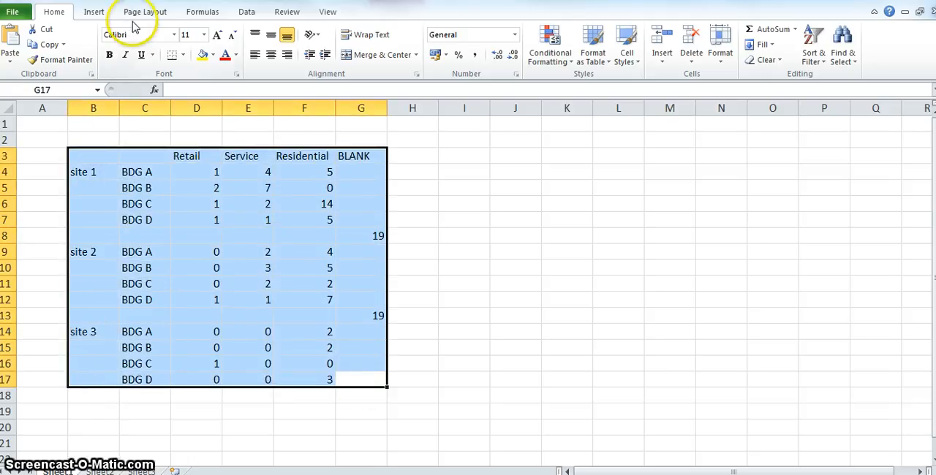
click(93, 12)
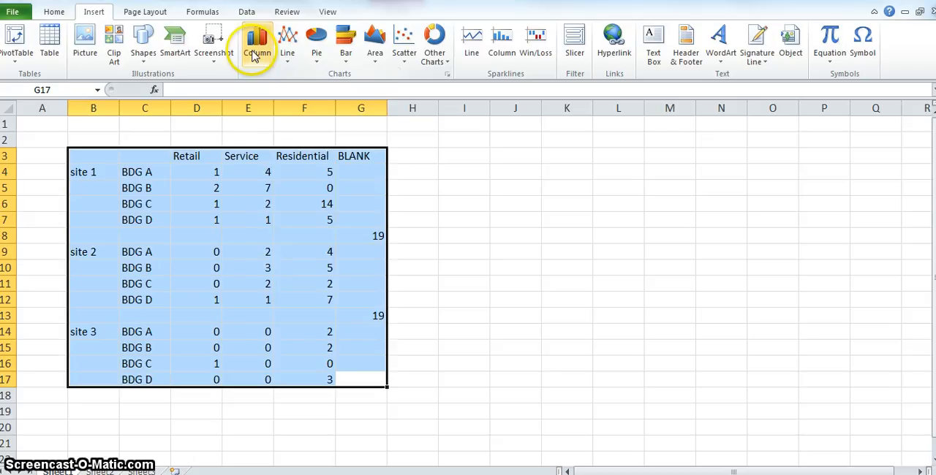
click(256, 44)
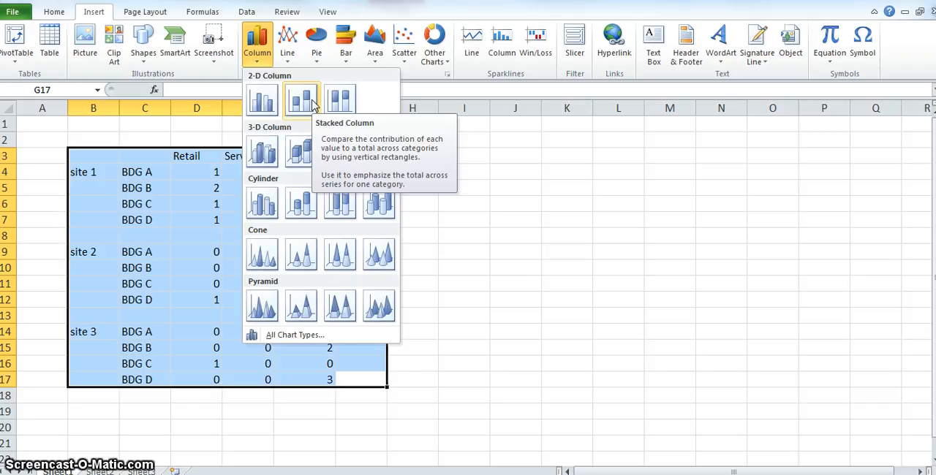
click(303, 154)
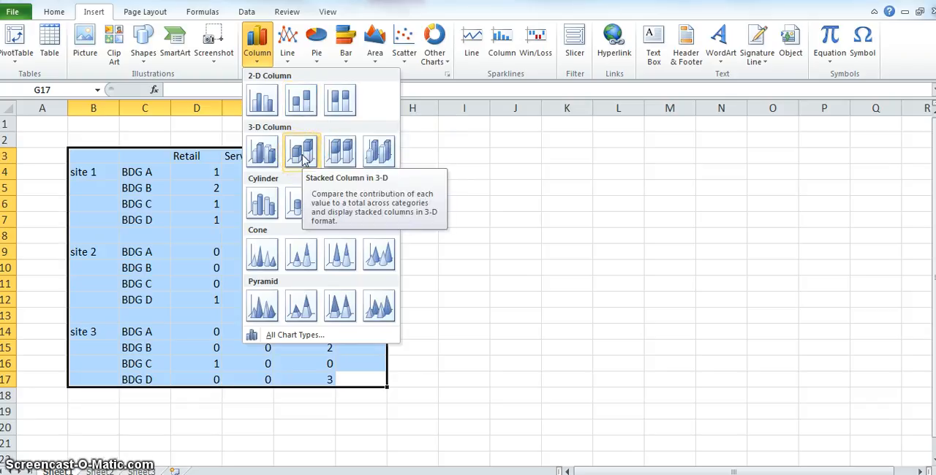
click(303, 155)
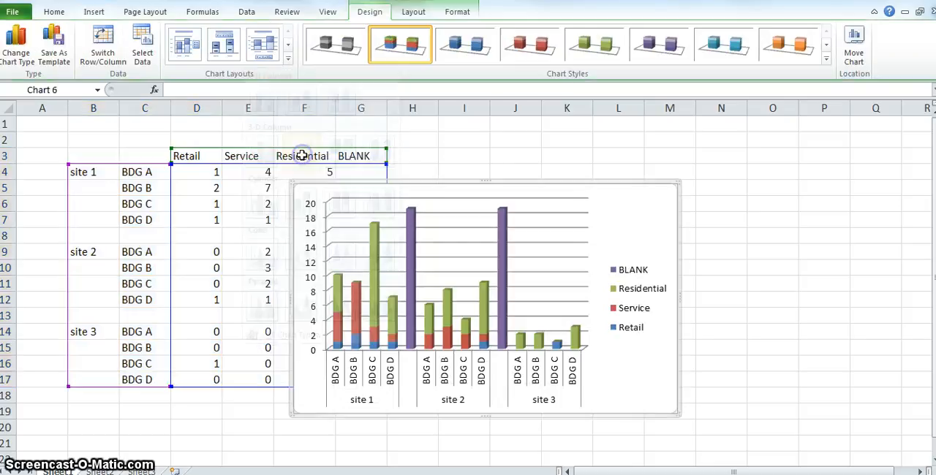
drag(335, 189, 447, 169)
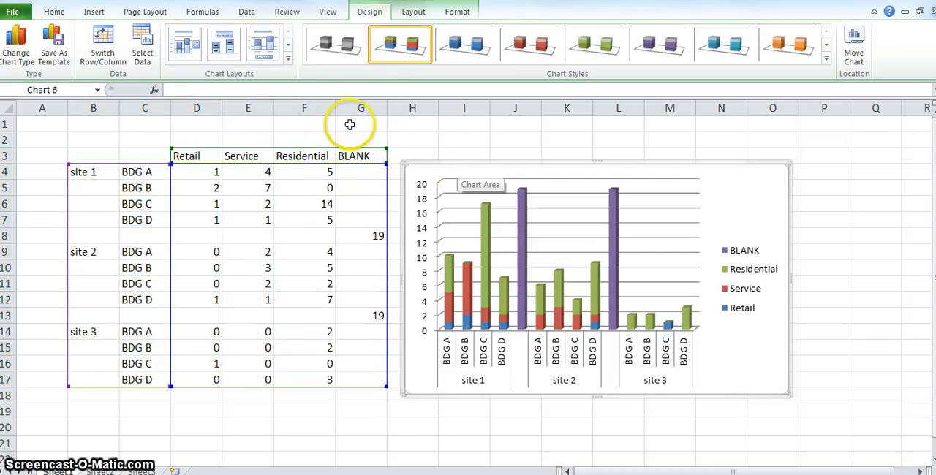
Swap the chart's rows and columns and switch them back.
click(103, 42)
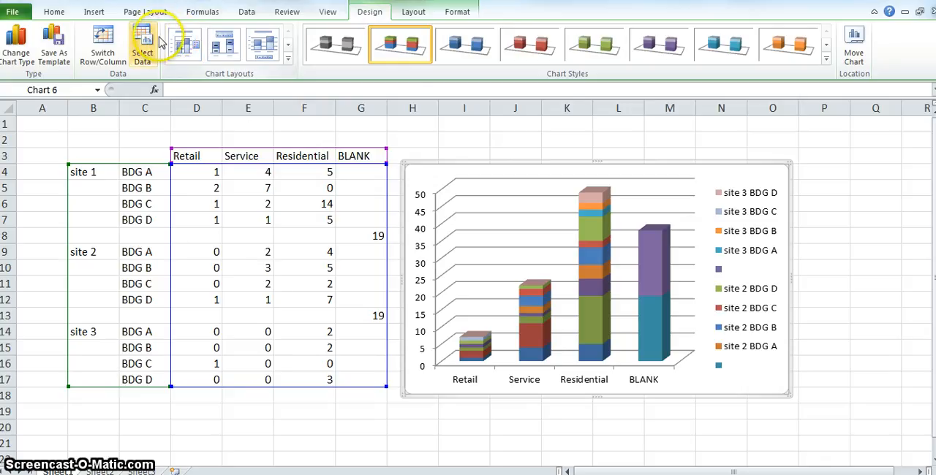
click(103, 45)
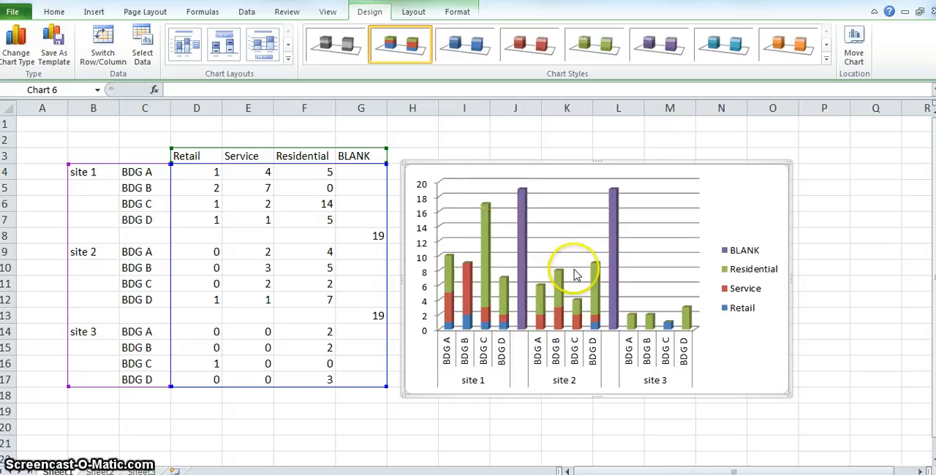
Give the BLANK series columns a solid white fill and deselect the series.
right_click(519, 230)
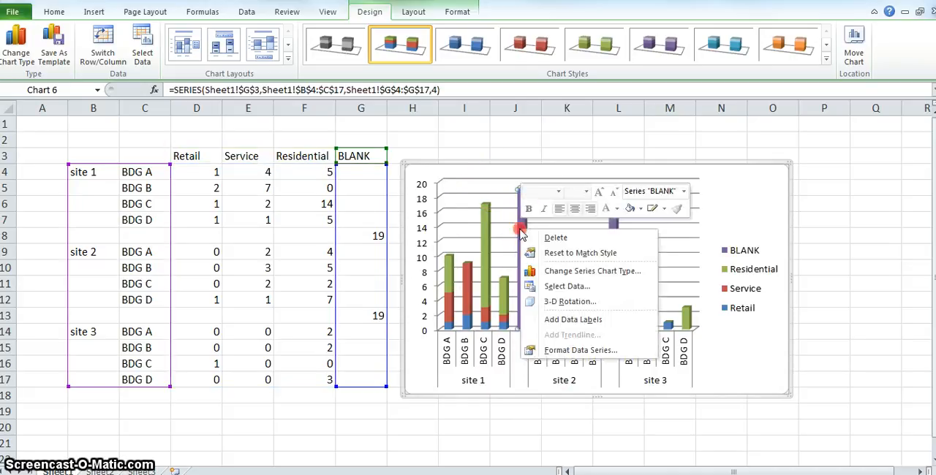
click(561, 350)
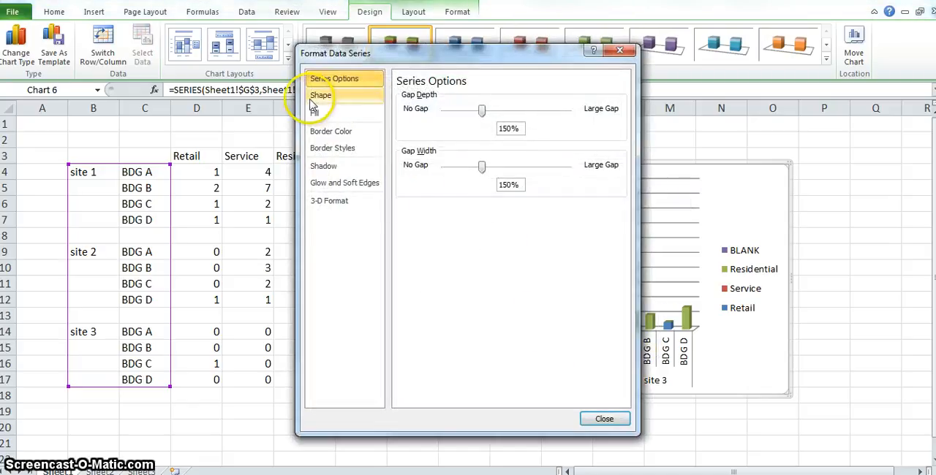
click(322, 113)
click(400, 110)
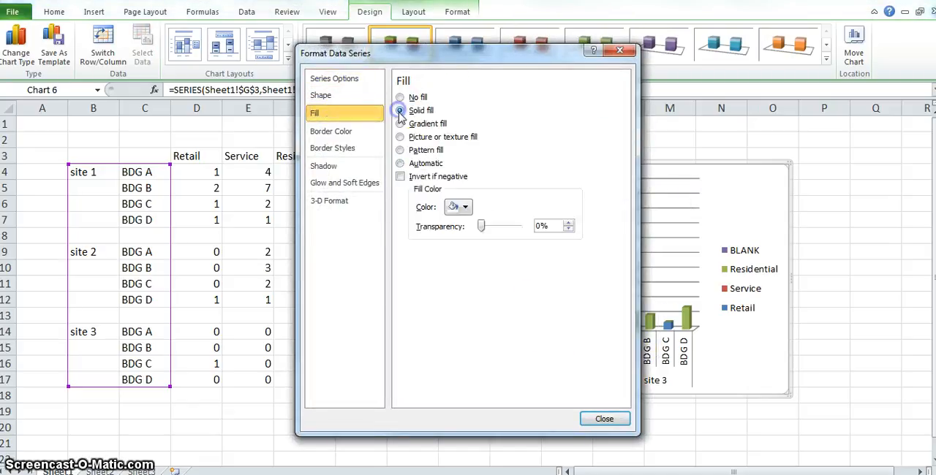
click(596, 419)
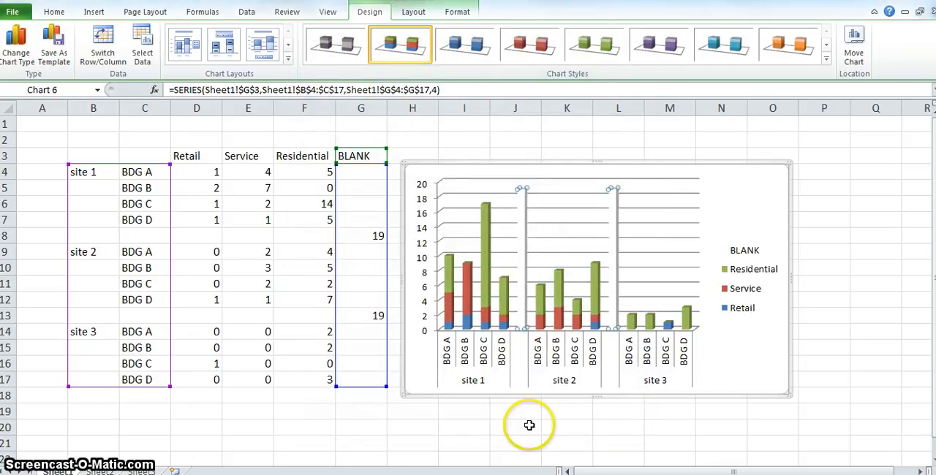
click(523, 387)
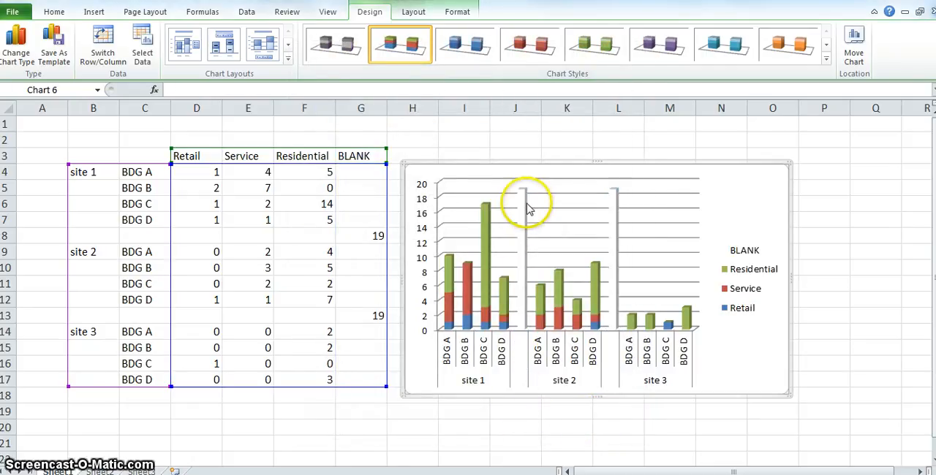
mouse_move(528, 195)
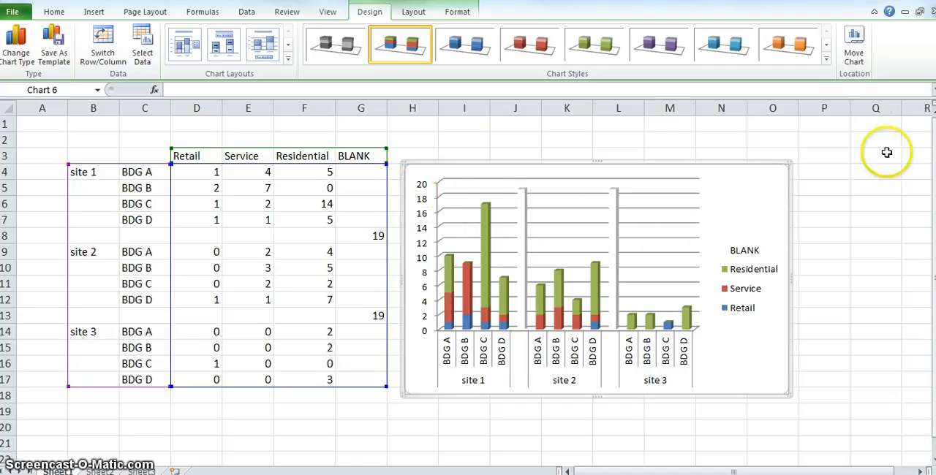
Delete the BLANK entry from the chart legend and enlarge the chart outward from its lower-left corner to column F.
click(753, 252)
key(Delete)
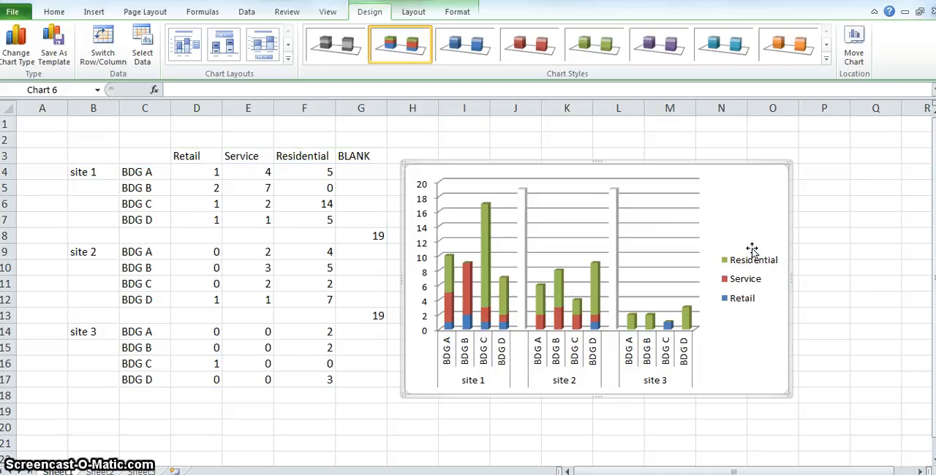
click(747, 340)
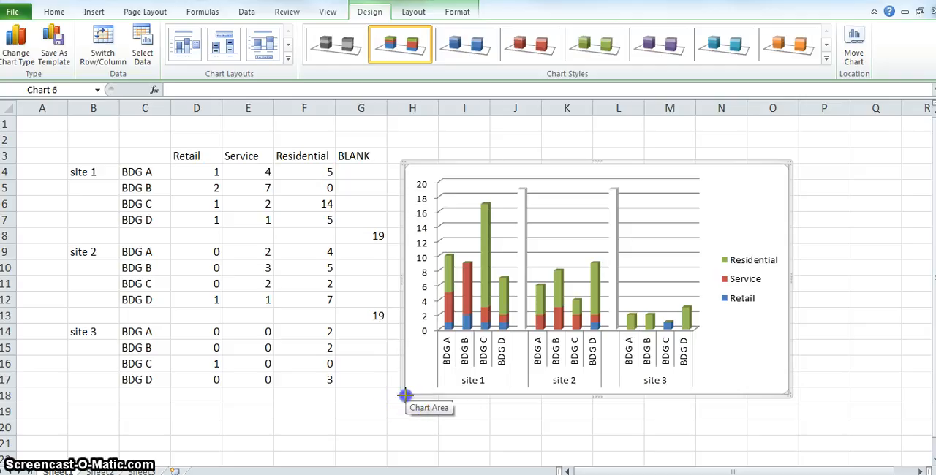
drag(405, 394, 304, 459)
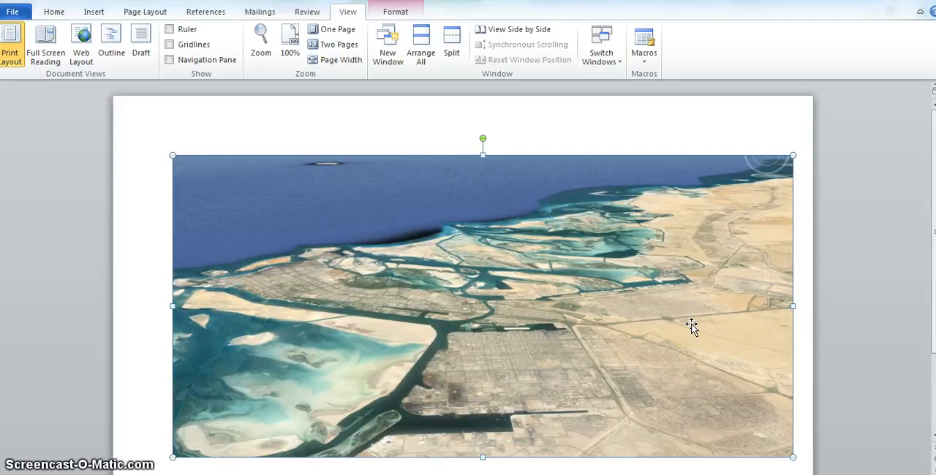
Switch to Word, set the satellite picture's text wrapping to Behind Text, and paste the copied screenshot over it.
right_click(545, 247)
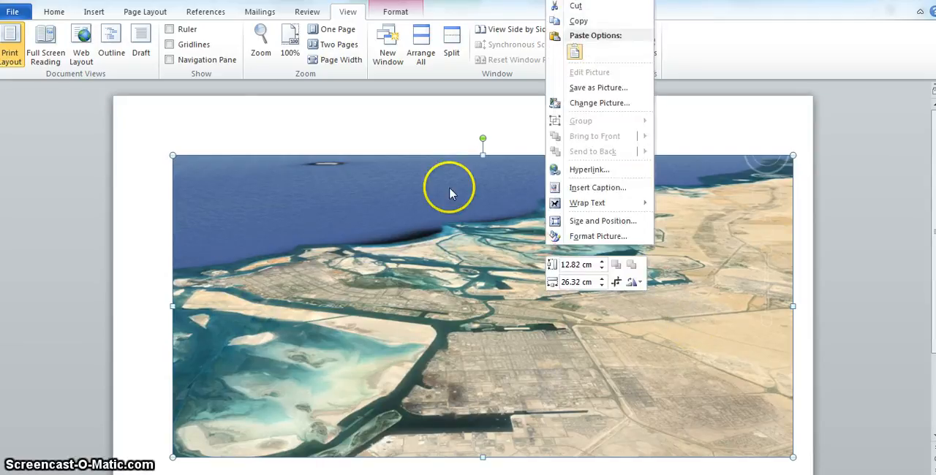
mouse_move(622, 203)
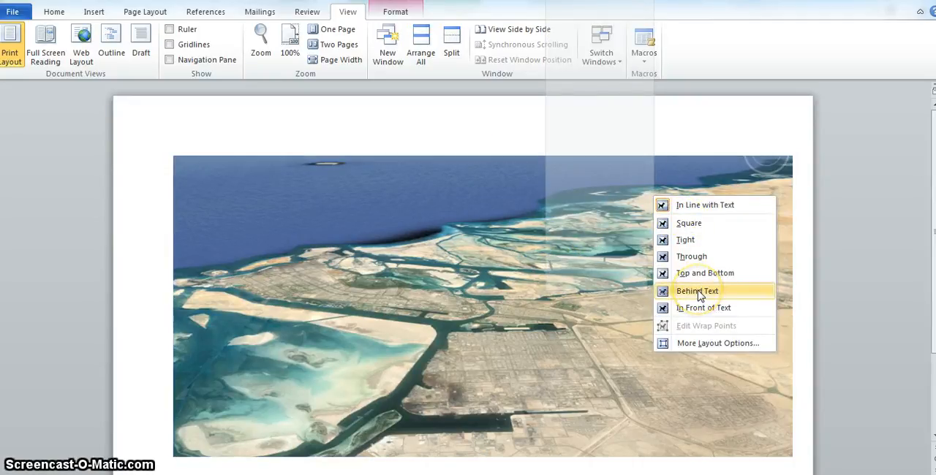
click(697, 291)
right_click(234, 222)
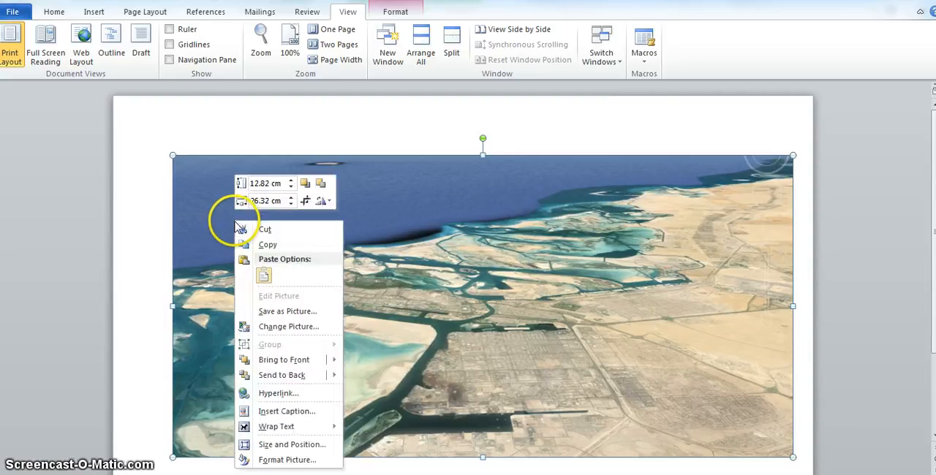
click(264, 276)
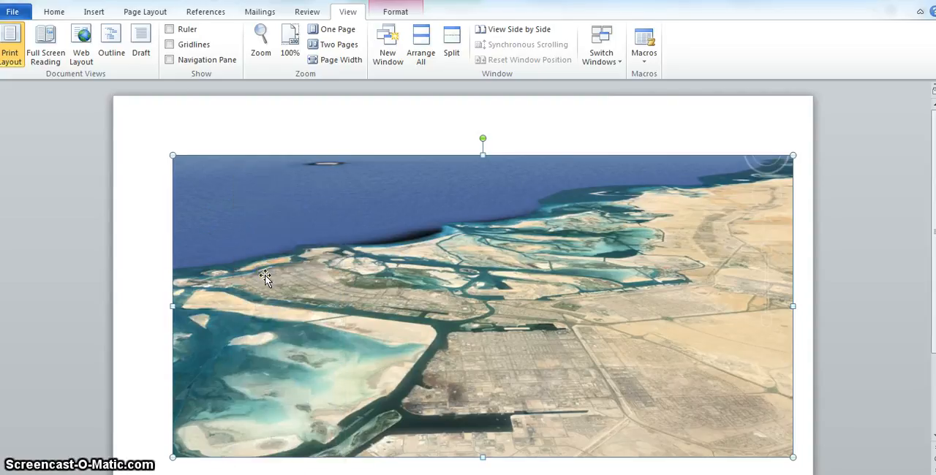
Crop the pasted screenshot so that only the chart remains, and apply the crop.
right_click(331, 214)
click(399, 193)
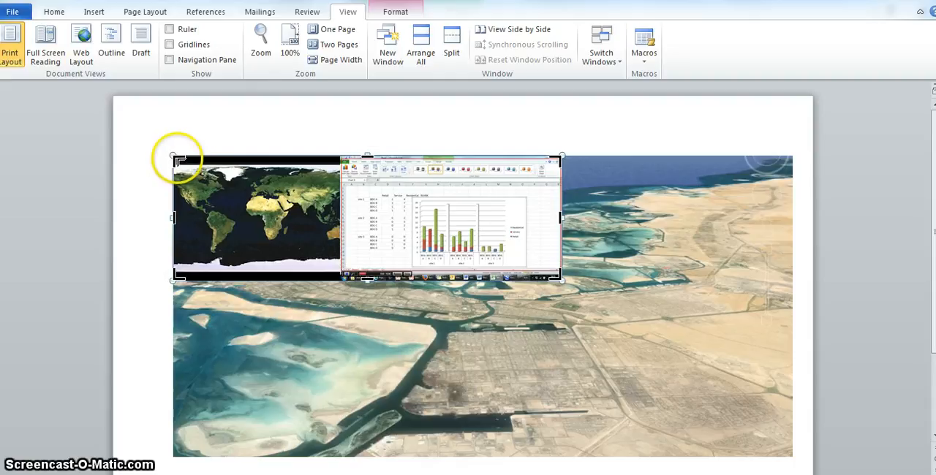
drag(185, 157, 354, 172)
drag(396, 194, 411, 196)
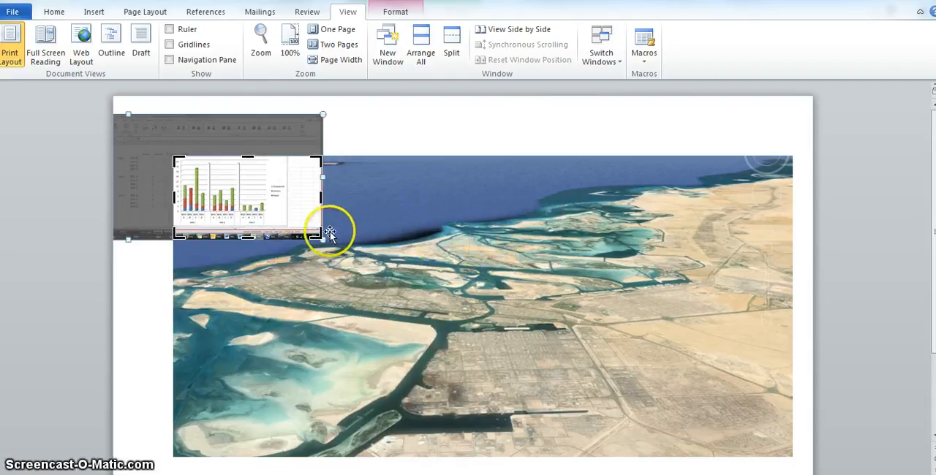
drag(320, 241, 287, 230)
click(120, 314)
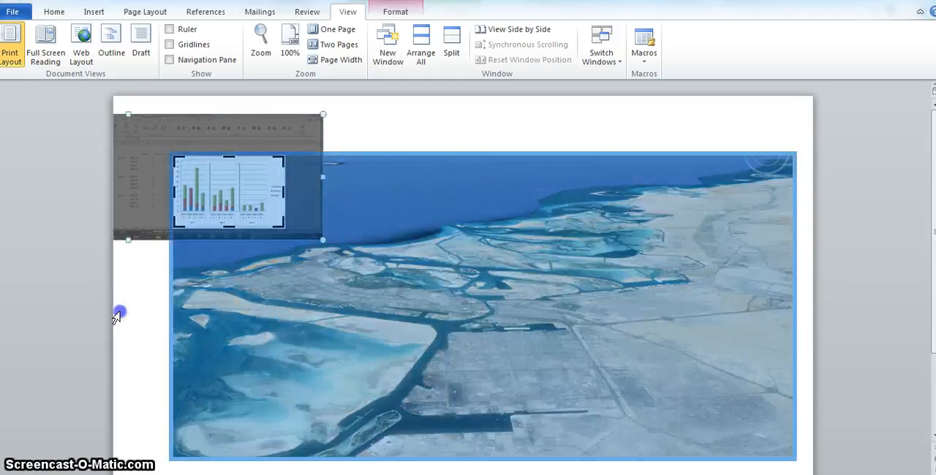
click(242, 199)
click(242, 199)
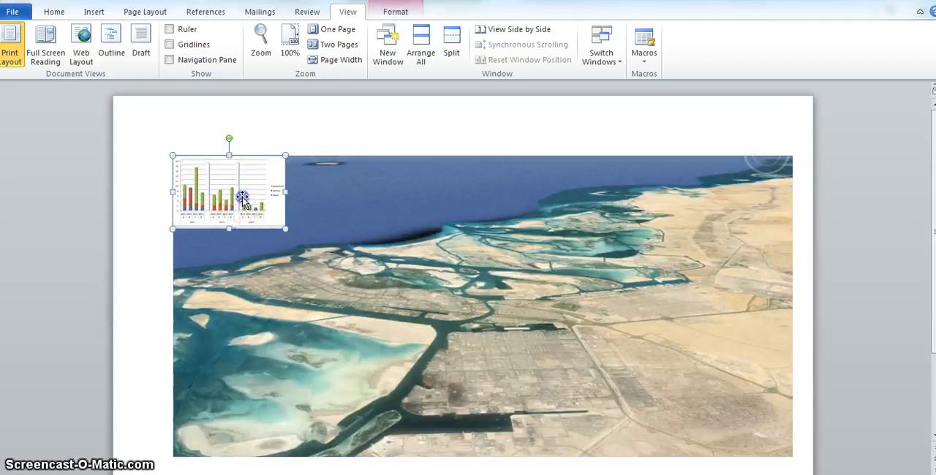
Set the chart picture's text wrapping to In Front of Text and move it to the middle of the satellite picture.
right_click(243, 196)
mouse_move(292, 402)
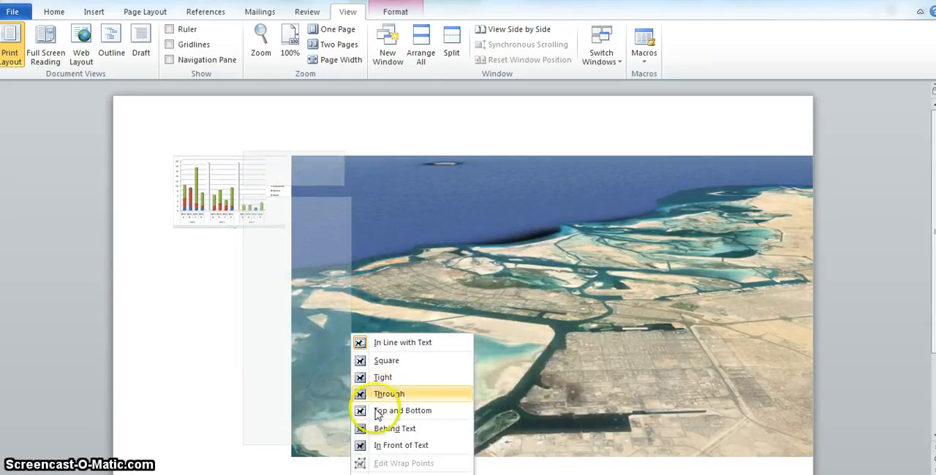
click(391, 444)
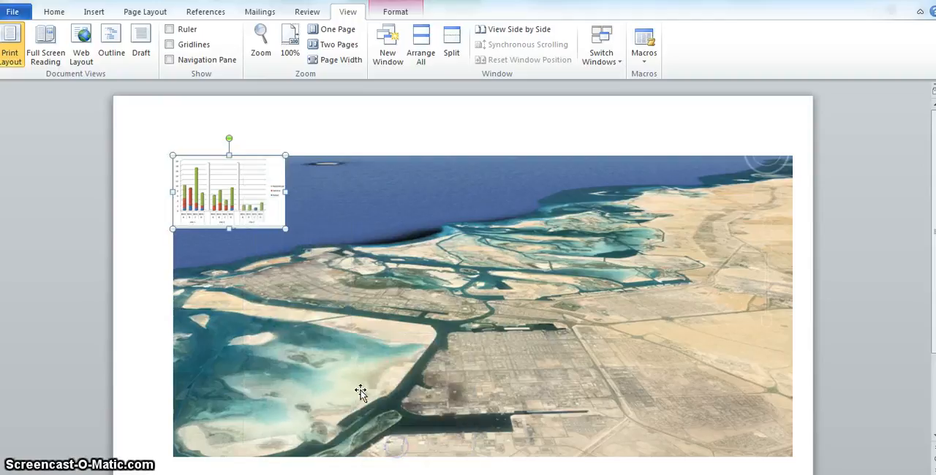
drag(231, 168, 473, 302)
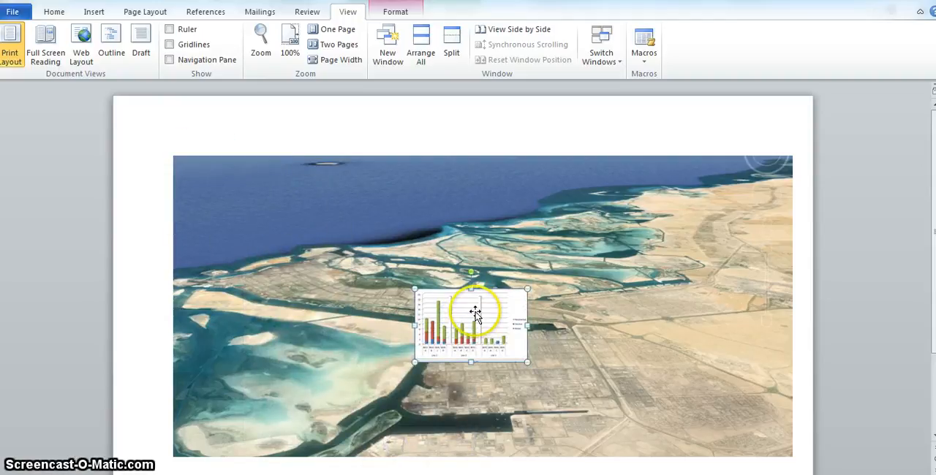
Enlarge the chart picture proportionally to about half the satellite picture's width and position it over the satellite picture's upper-left area.
drag(527, 288, 659, 229)
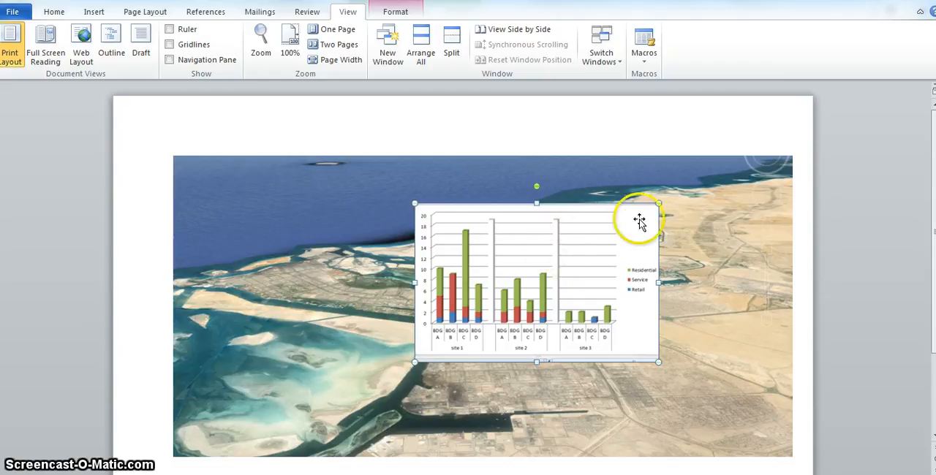
drag(658, 204, 759, 141)
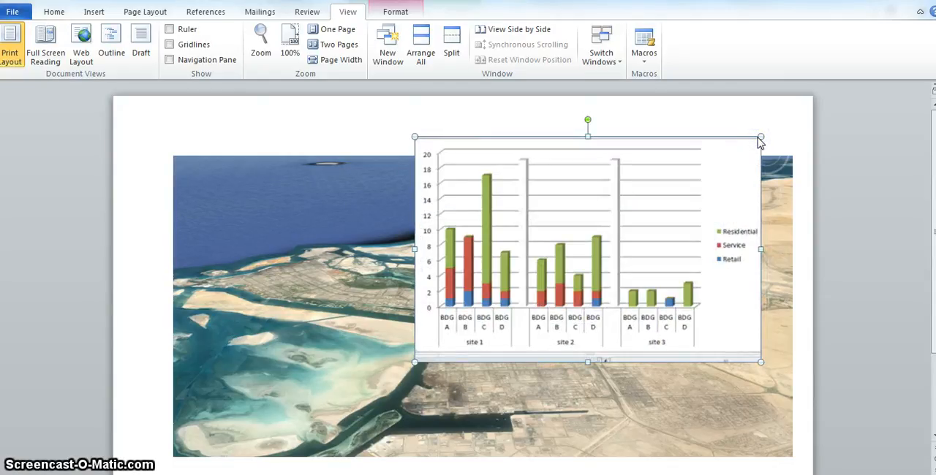
drag(643, 234, 457, 208)
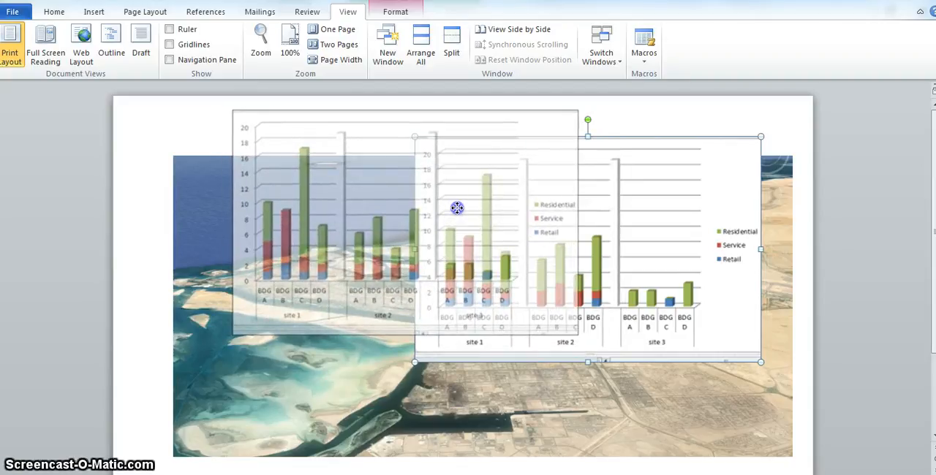
drag(456, 208, 457, 209)
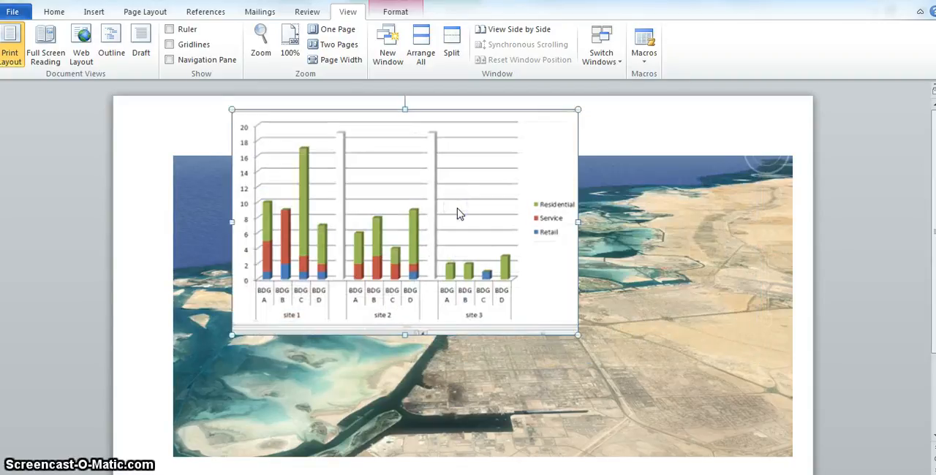
drag(578, 109, 543, 145)
mouse_move(438, 207)
mouse_down()
mouse_move(445, 196)
mouse_move(535, 222)
mouse_move(450, 205)
mouse_up()
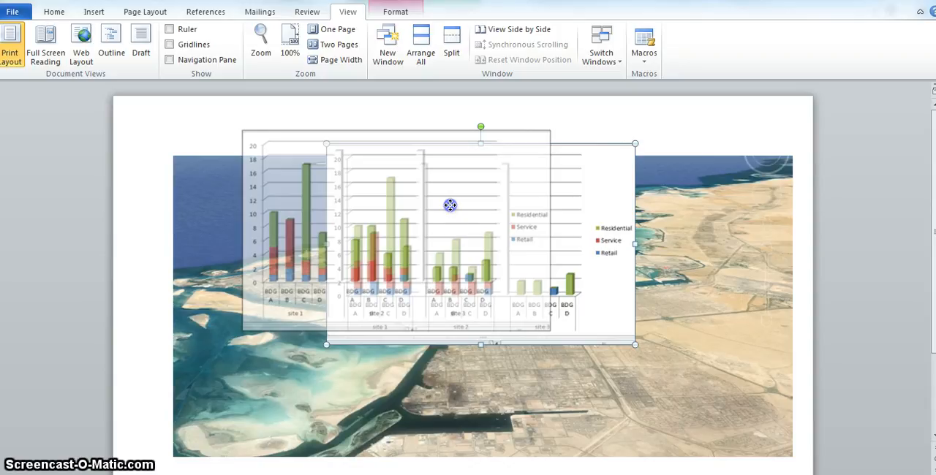
drag(450, 209, 449, 209)
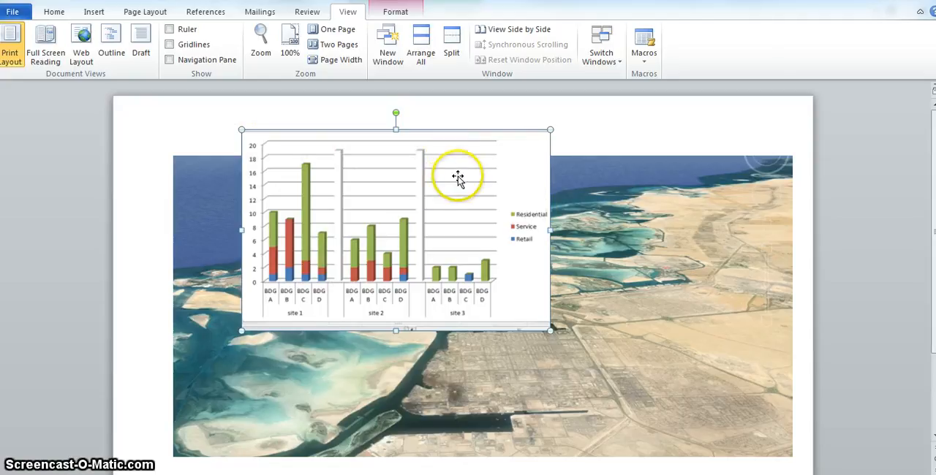
Crop the chart picture's lower edge up to the column bases and its upper edge to just above the 18 label.
right_click(434, 205)
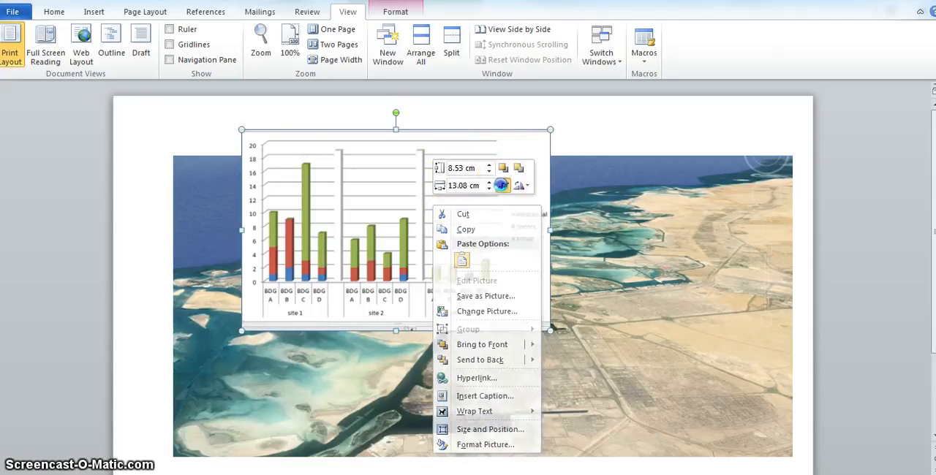
click(502, 185)
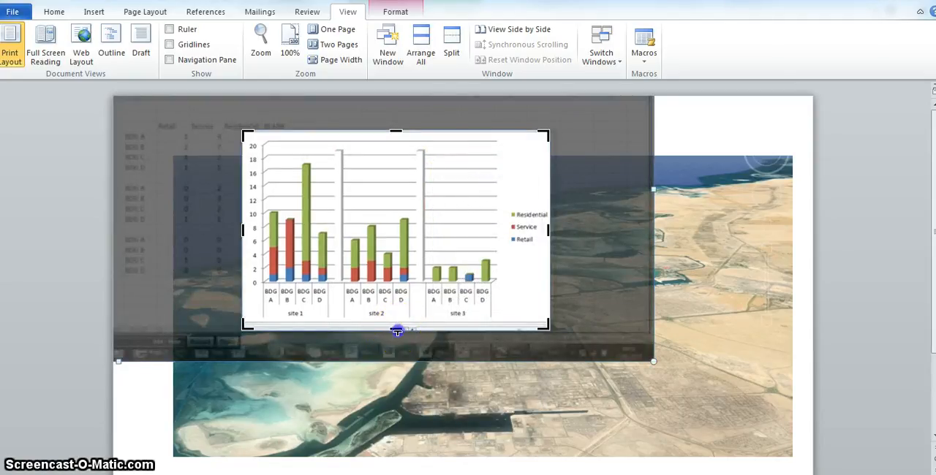
drag(396, 331, 399, 282)
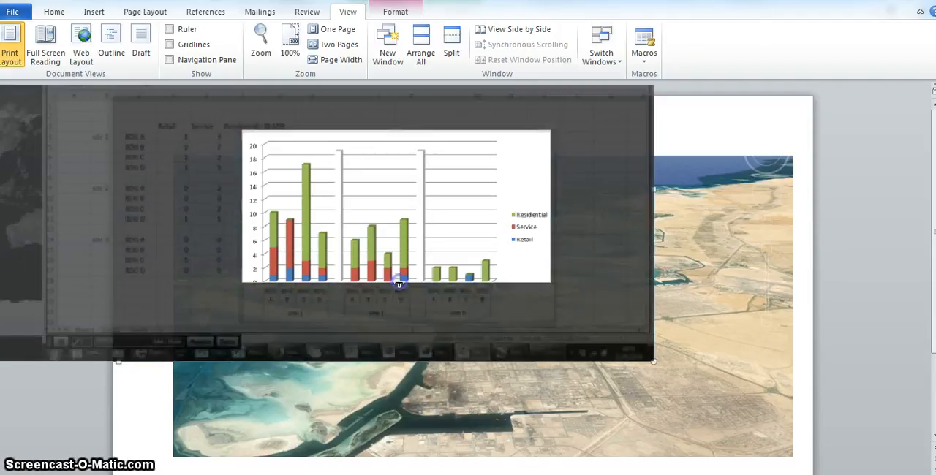
drag(397, 132, 395, 151)
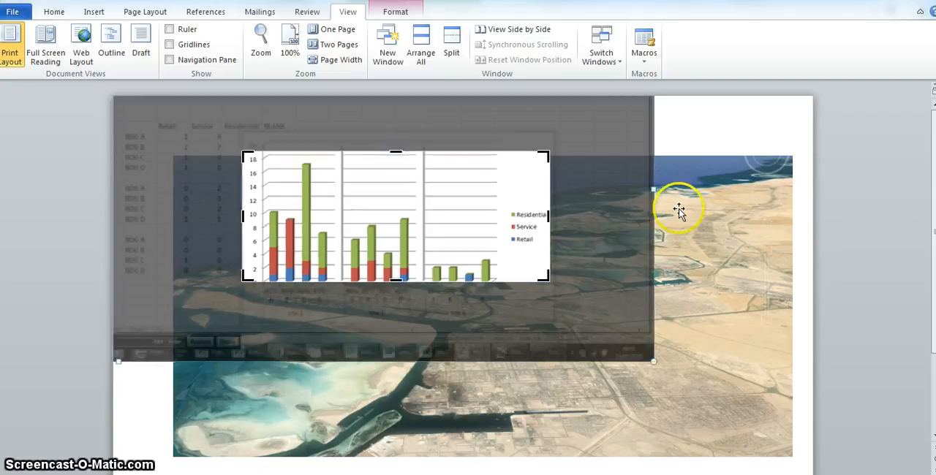
click(765, 143)
Move the cropped chart fully onto the satellite picture and place a duplicate of it over the satellite picture's lower-right corner.
drag(378, 210, 422, 258)
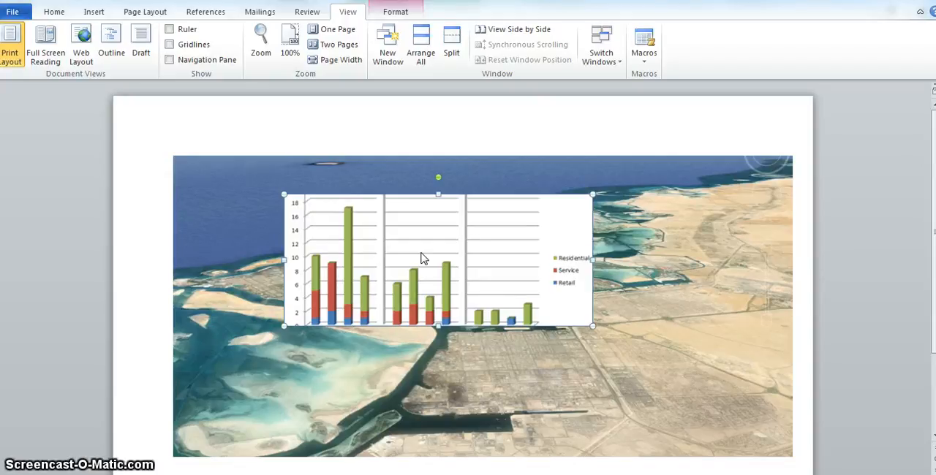
key(ctrl+v)
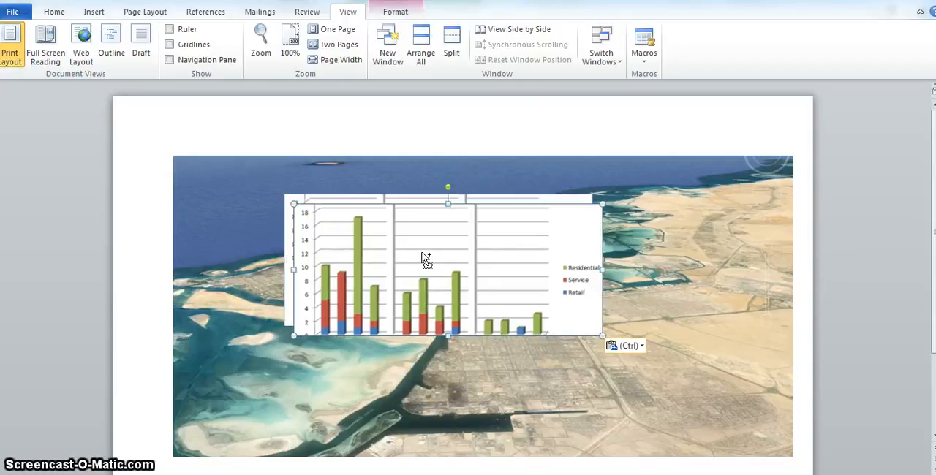
drag(450, 272, 773, 376)
Crop the original chart picture to its Residential, Service and Retail legend and move it to the satellite picture's upper-left corner.
click(503, 268)
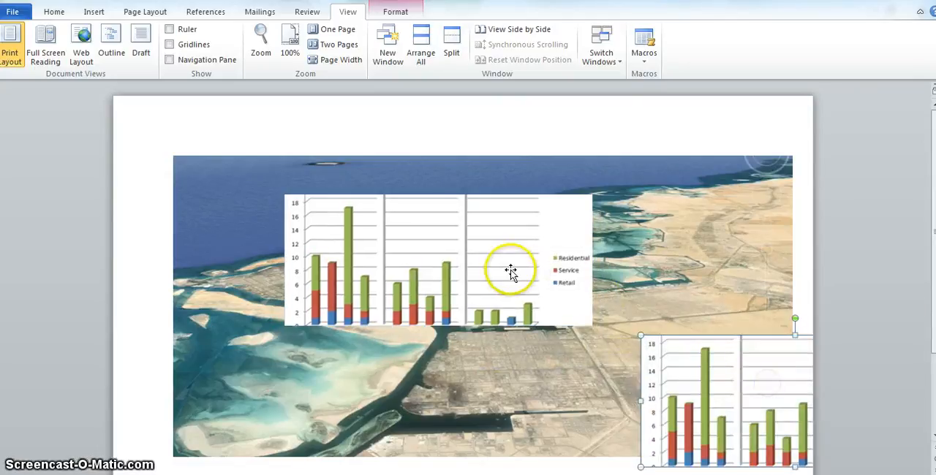
right_click(548, 212)
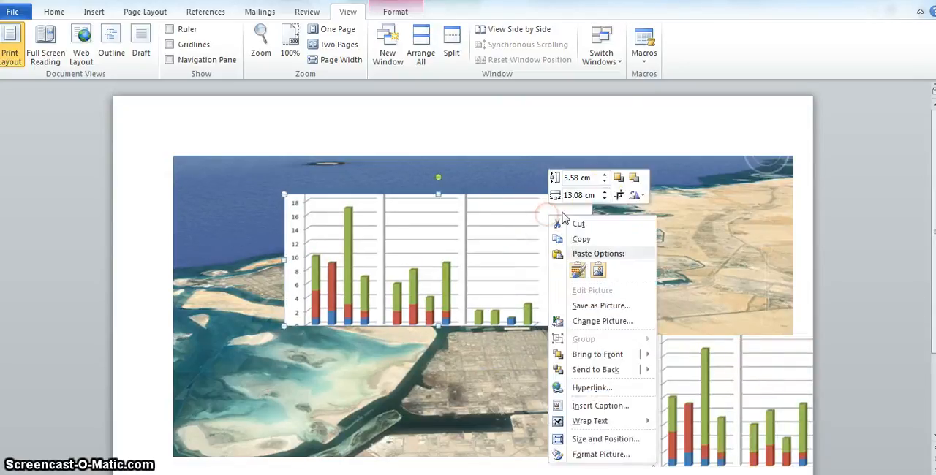
click(616, 195)
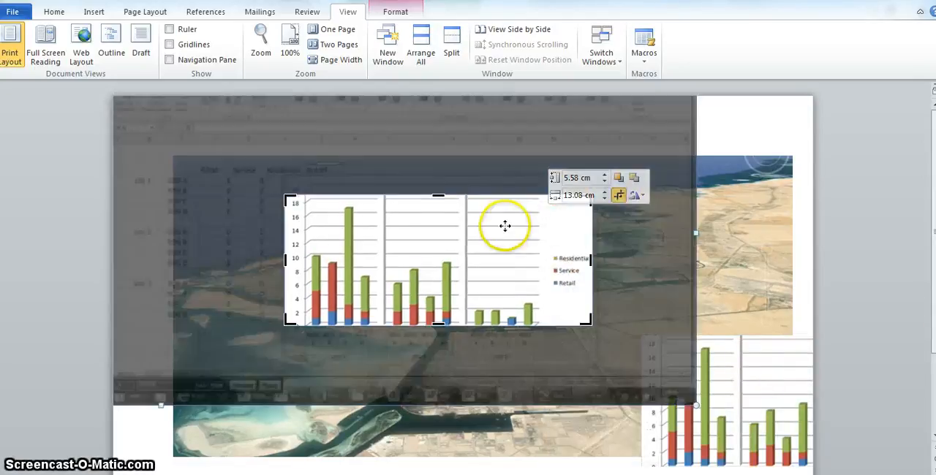
drag(308, 261, 552, 256)
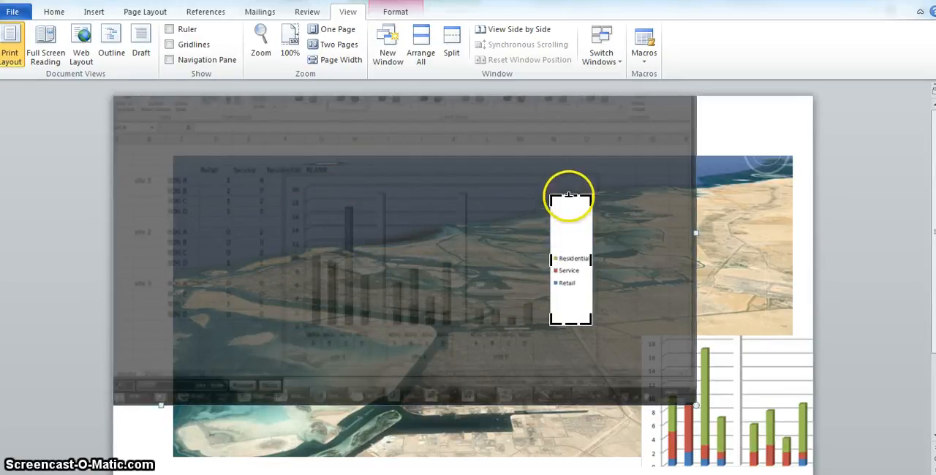
drag(568, 195, 570, 234)
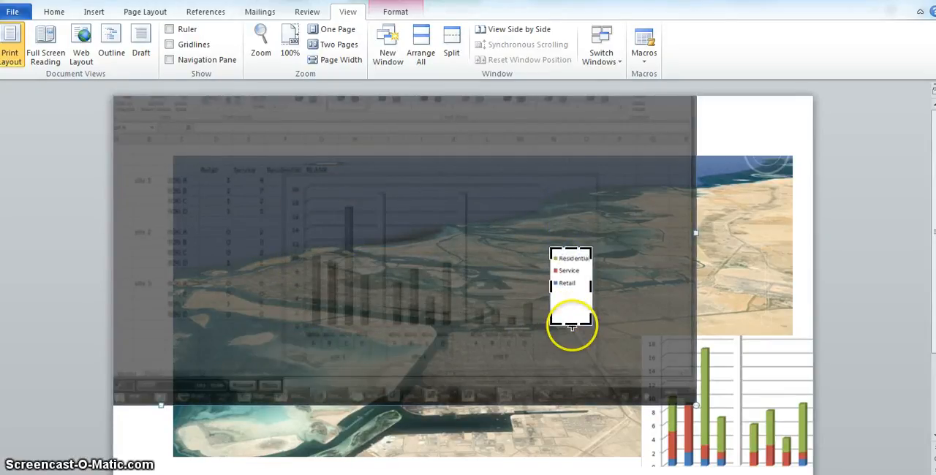
drag(571, 326, 573, 301)
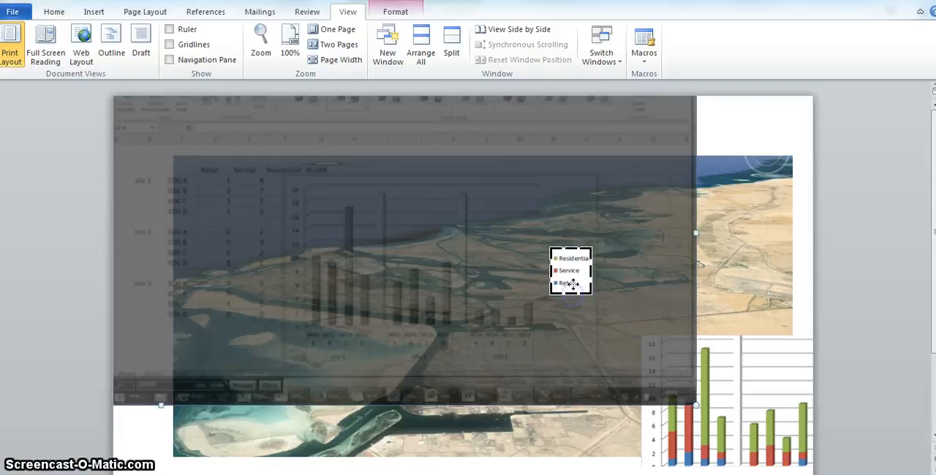
click(777, 245)
drag(568, 267, 196, 207)
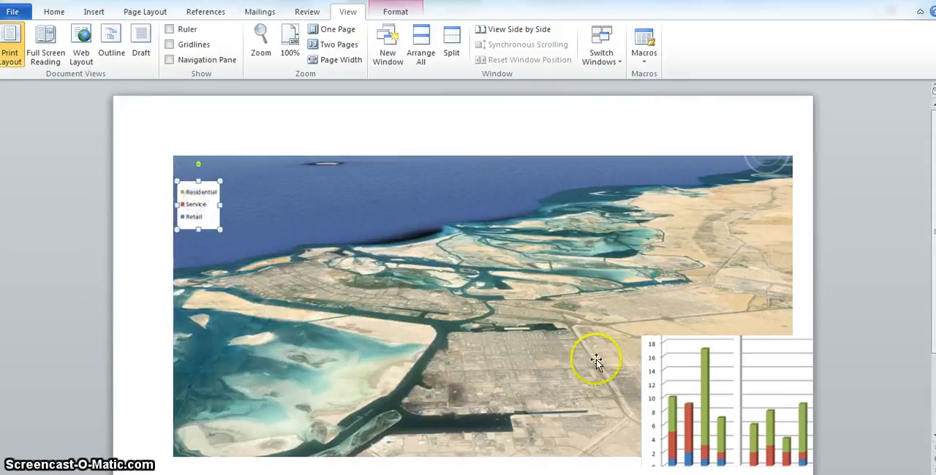
Duplicate the spare chart, crop the copy to the value axis and first column, and place it below the legend.
click(705, 376)
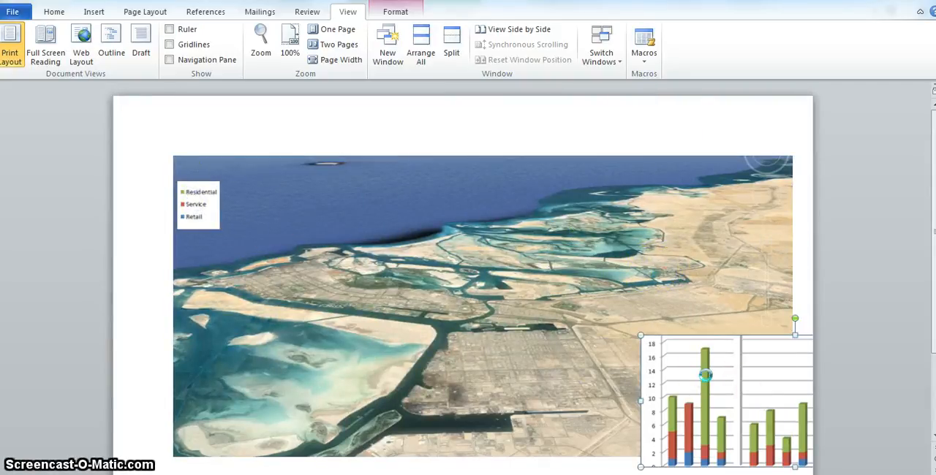
drag(705, 375, 418, 225)
right_click(414, 229)
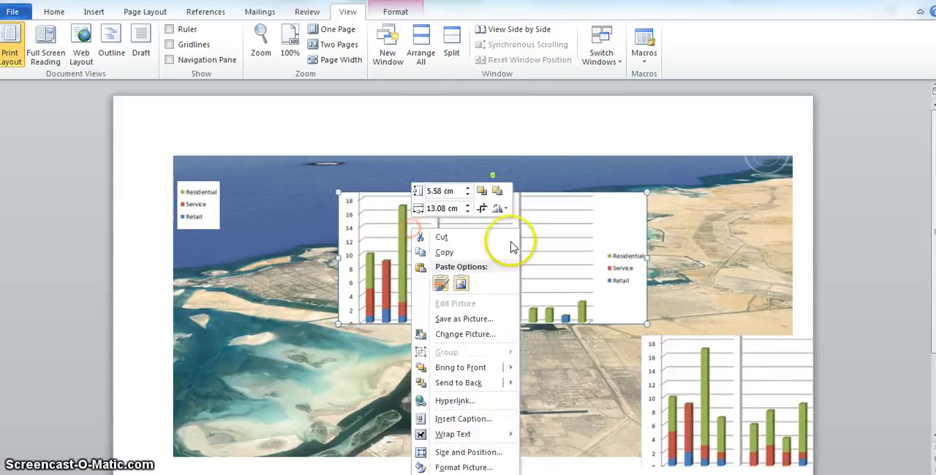
click(484, 208)
drag(647, 255, 377, 243)
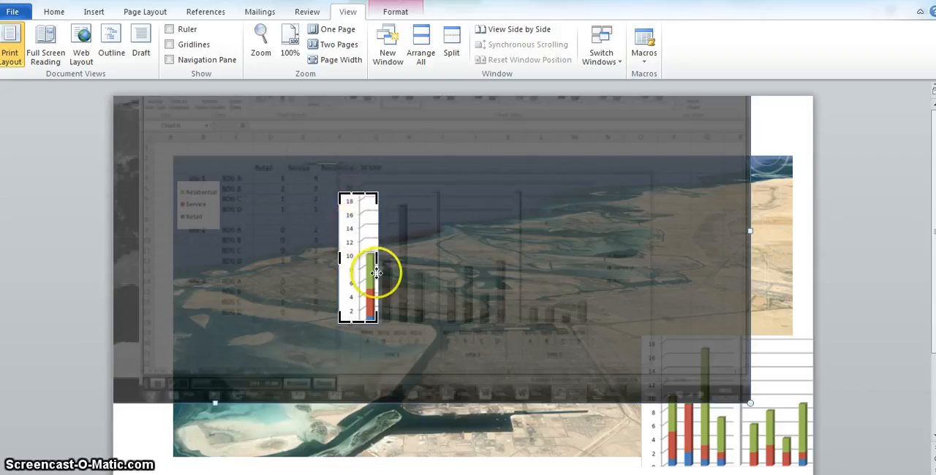
click(802, 239)
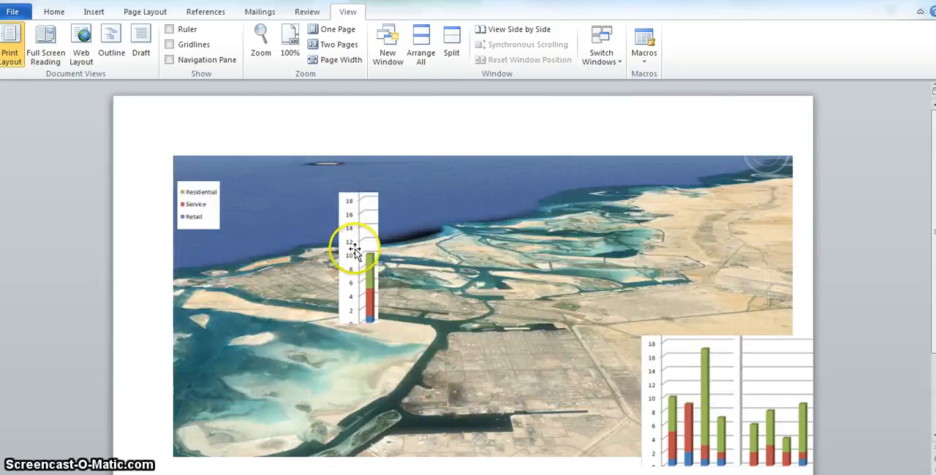
drag(353, 250, 198, 302)
Extend the axis picture's lower crop edge slightly downward to include the 0 label, and apply the crop.
right_click(199, 302)
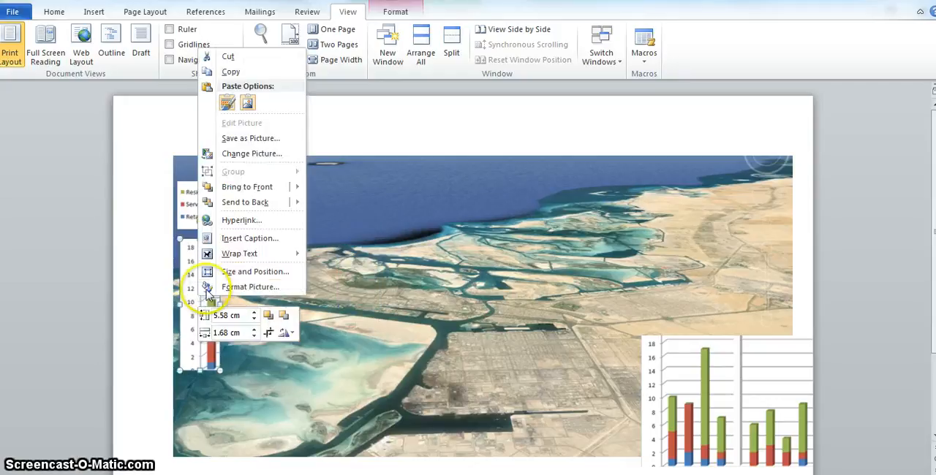
click(268, 332)
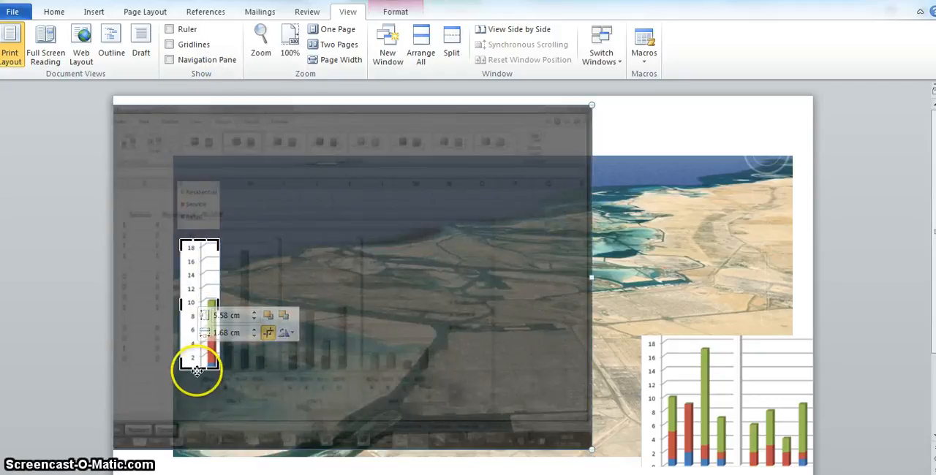
drag(197, 370, 196, 383)
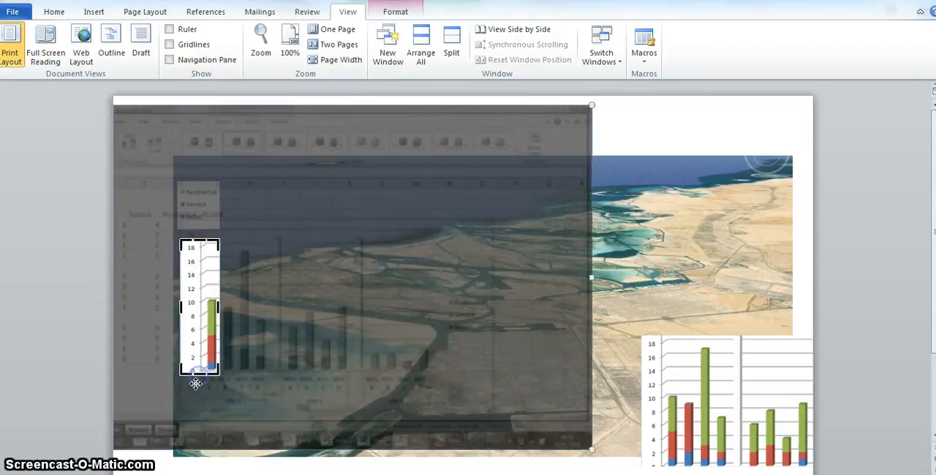
click(789, 117)
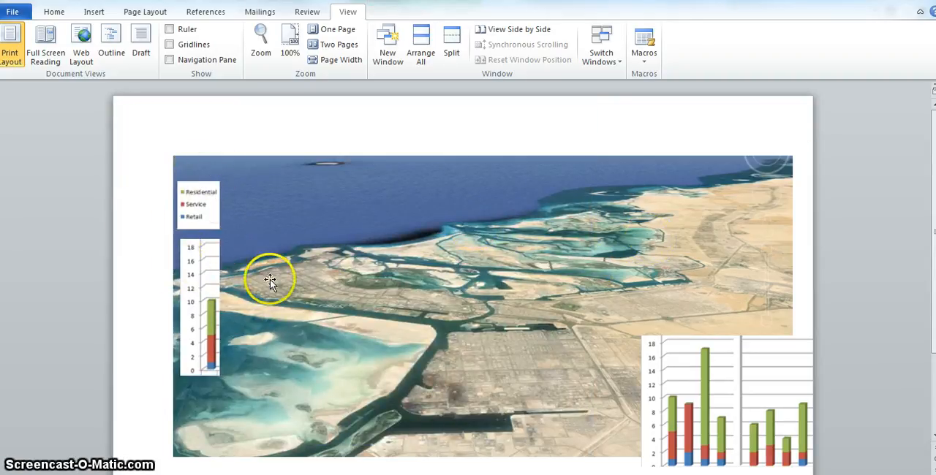
Duplicate the spare chart again and place the copy in the middle of the satellite picture.
click(697, 349)
key(ctrl+c)
key(ctrl+v)
drag(720, 378, 314, 205)
Crop the new chart copy to site 1's four columns without the axis labels, and move it beside the legend at the satellite picture's upper edge.
right_click(390, 242)
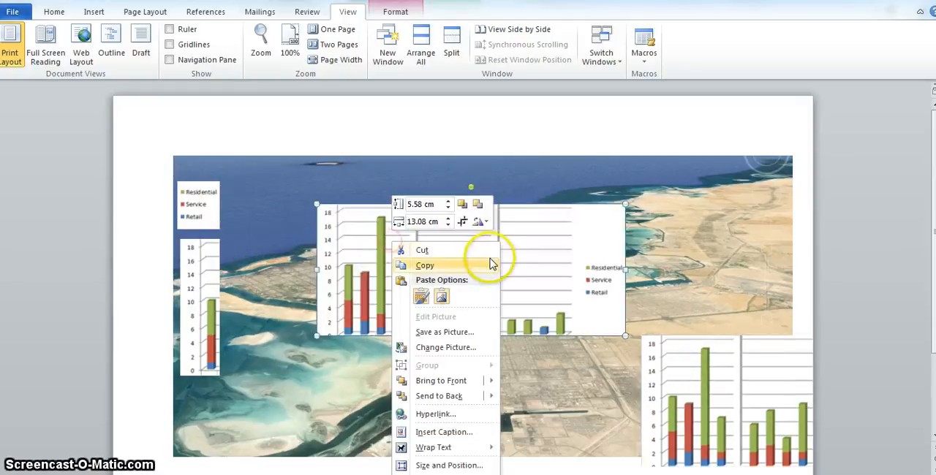
click(463, 223)
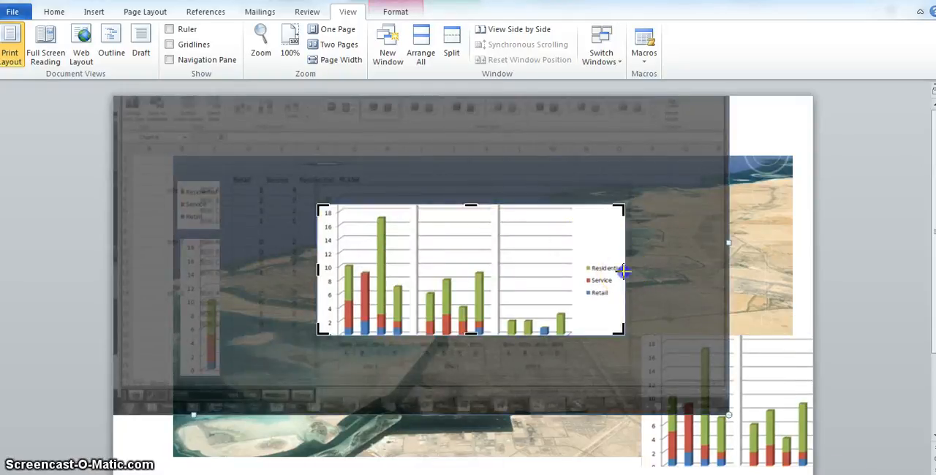
drag(622, 271, 406, 285)
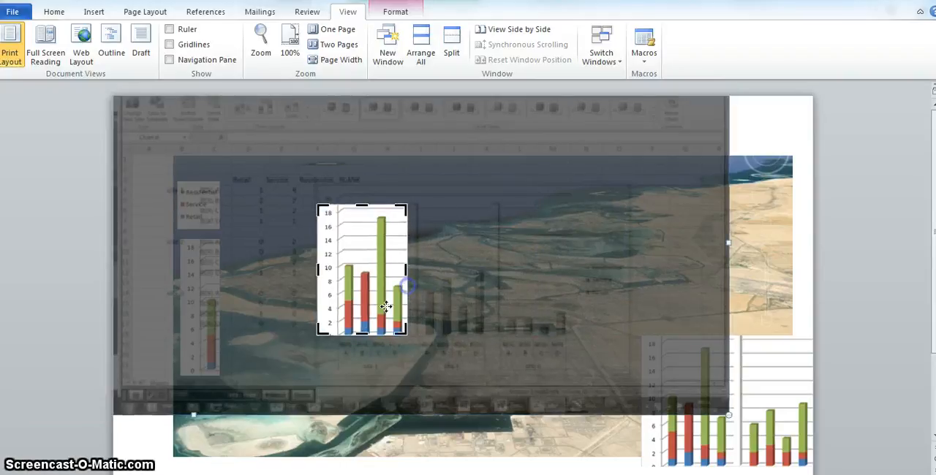
click(360, 333)
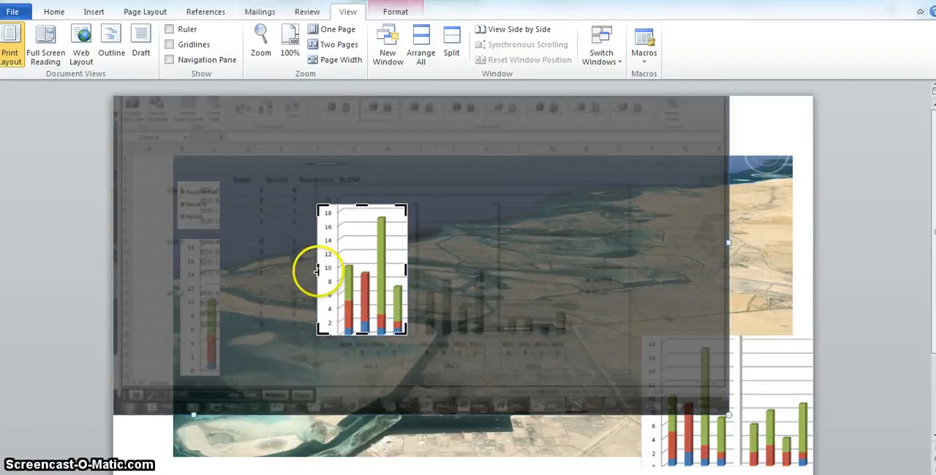
drag(319, 271, 340, 271)
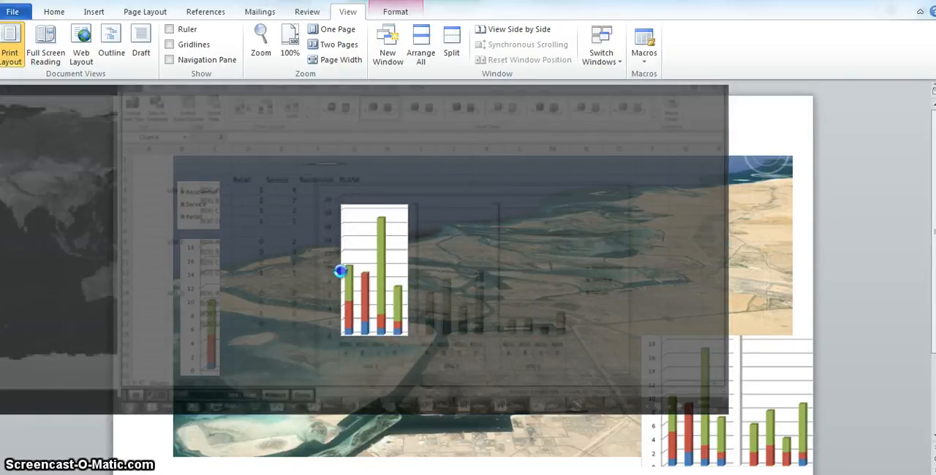
click(712, 165)
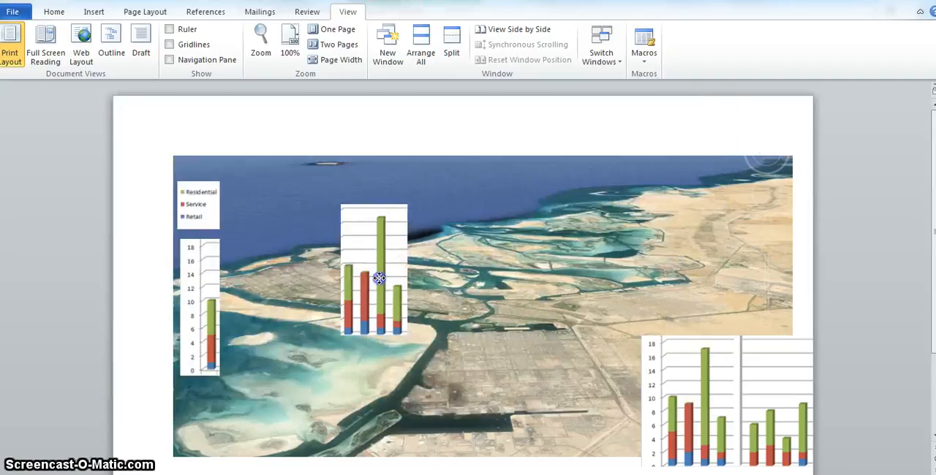
drag(379, 277, 307, 228)
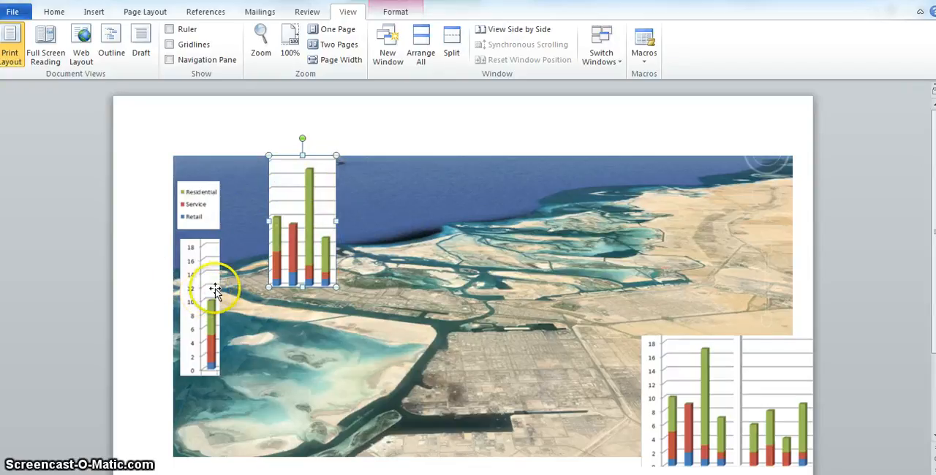
Paste three more copies of the four-column picture and spread them across the satellite picture.
right_click(303, 231)
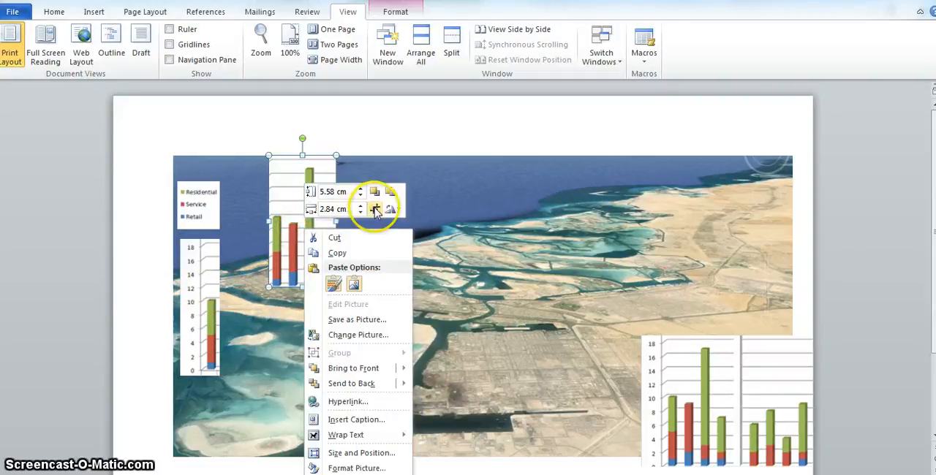
click(290, 217)
key(ctrl+v)
key(ctrl+v)
key(ctrl+v)
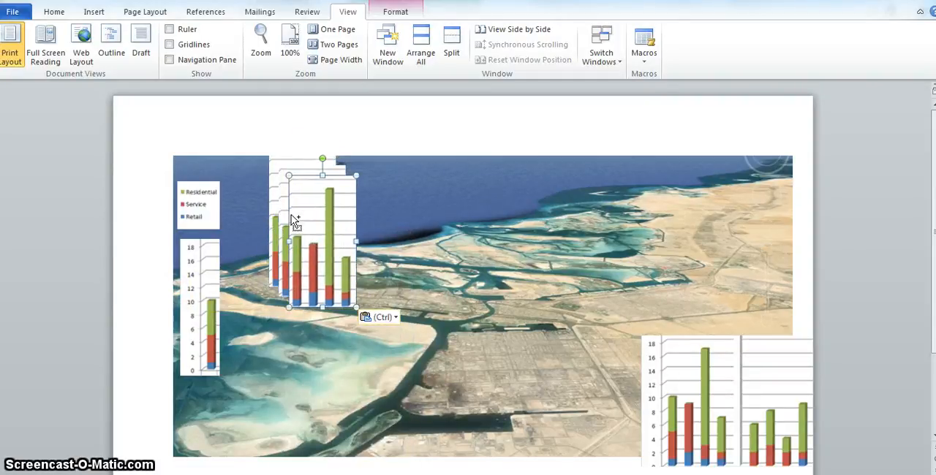
drag(308, 234, 431, 203)
drag(338, 219, 558, 226)
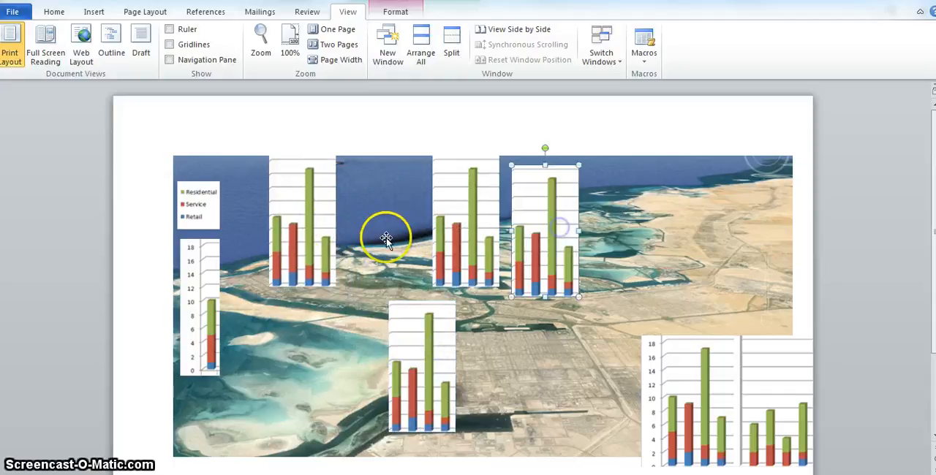
Crop the four-column picture nearest the legend roughly down to its first column.
click(317, 219)
right_click(320, 220)
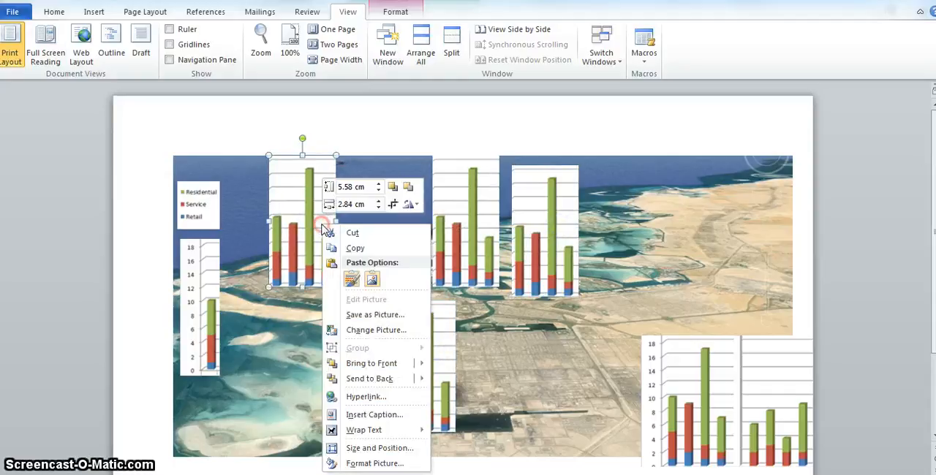
click(393, 204)
drag(330, 158, 281, 214)
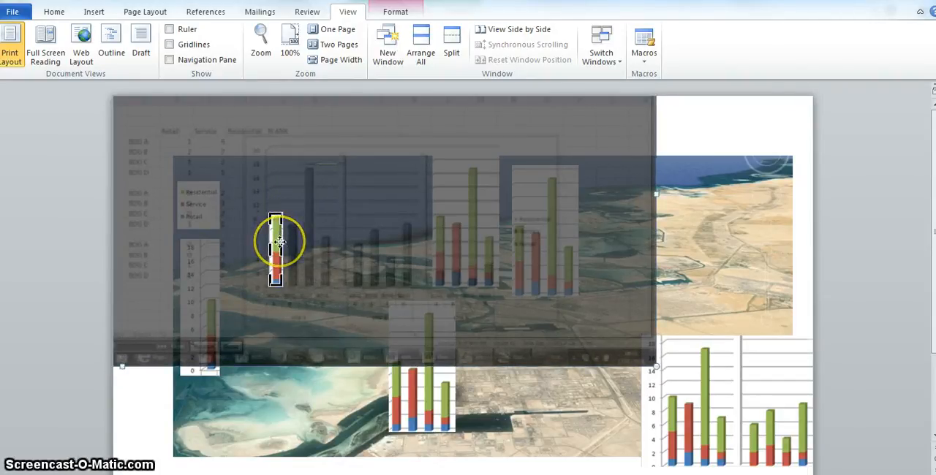
Trim the crop tightly to the first column's upper and side edges, apply it, and move the column slightly up and to the right.
scroll(280, 241, up, 2)
scroll(279, 242, up, 2)
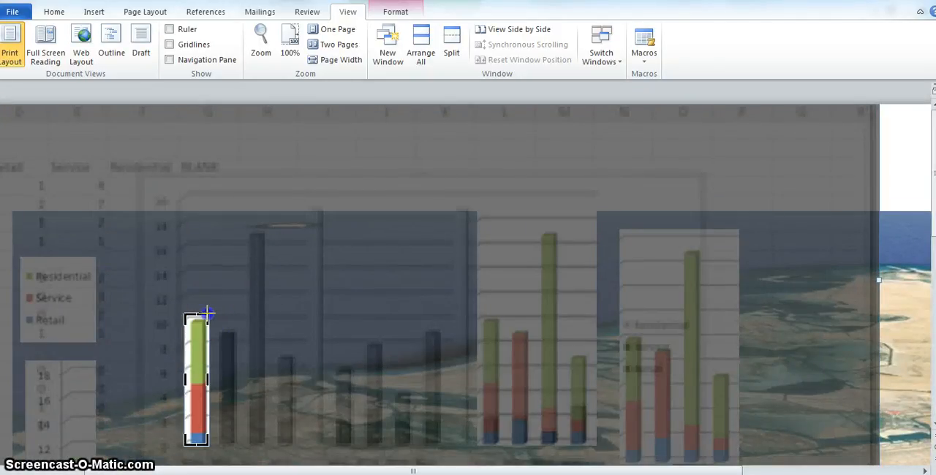
drag(207, 313, 207, 316)
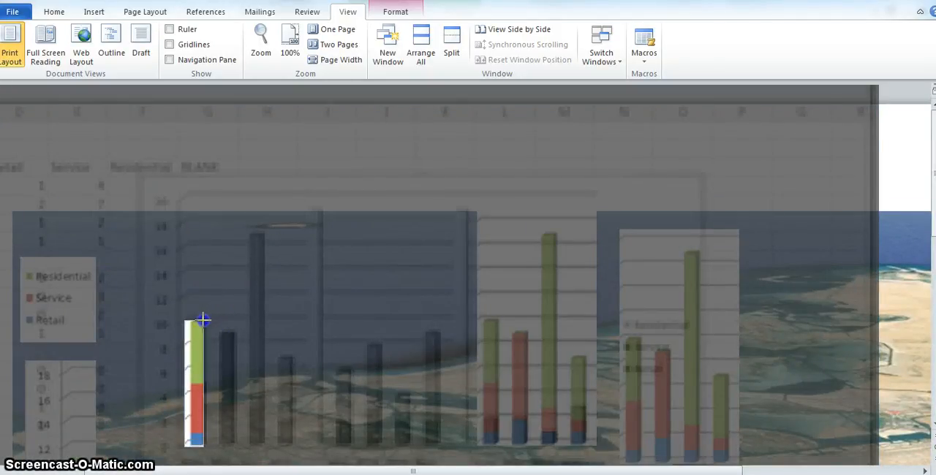
drag(204, 319, 206, 319)
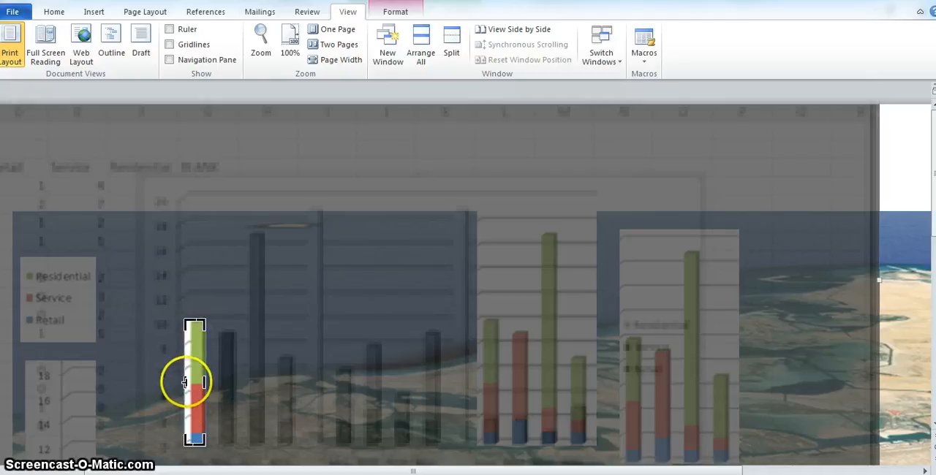
drag(187, 381, 189, 381)
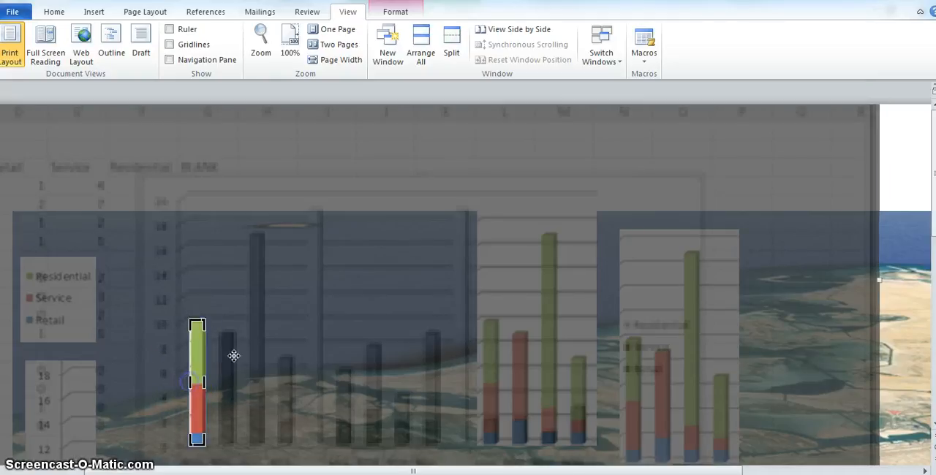
click(904, 161)
scroll(252, 376, down, 3)
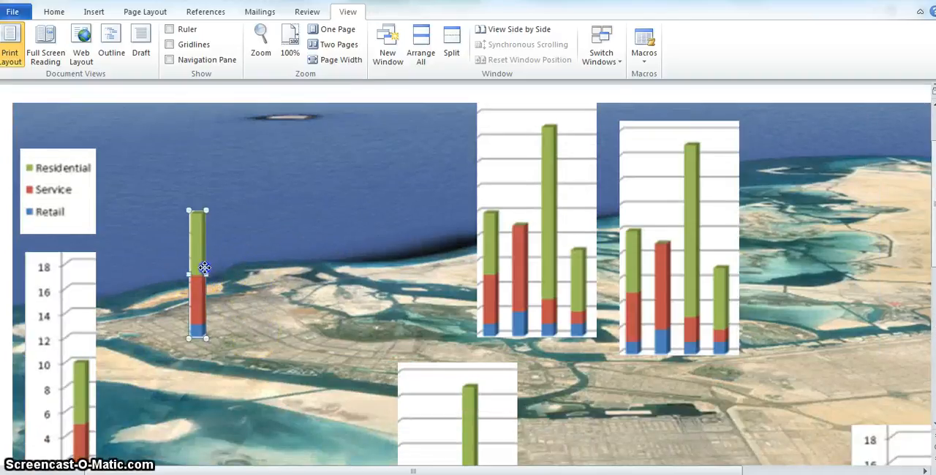
drag(205, 268, 225, 253)
Crop the next four-column picture along the satellite picture's upper edge to only its second column, made of Service and Retail.
click(510, 251)
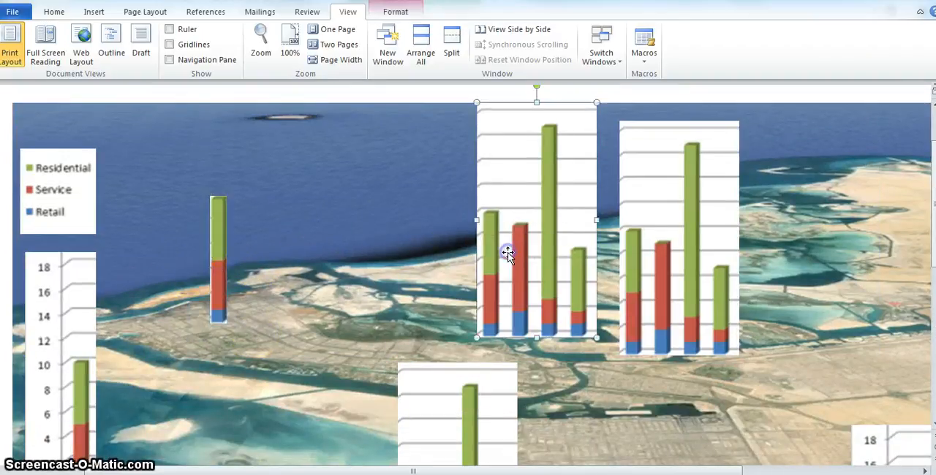
right_click(509, 257)
right_click(508, 227)
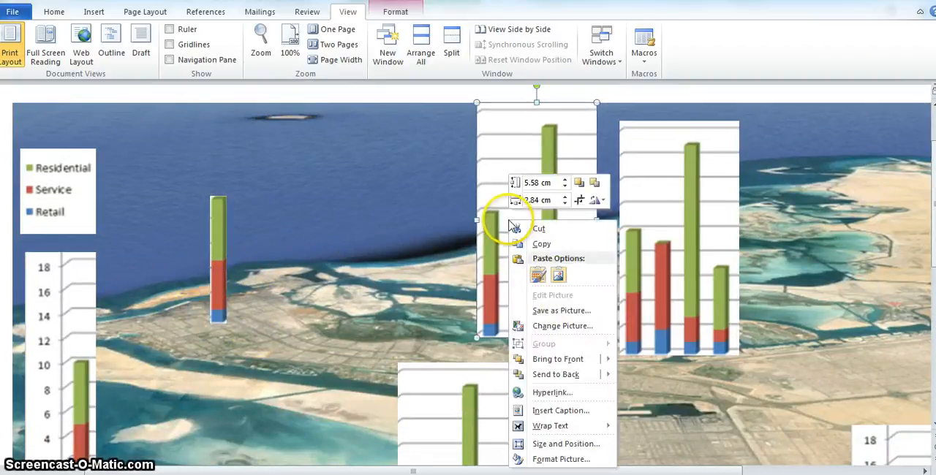
click(579, 200)
drag(594, 111, 530, 223)
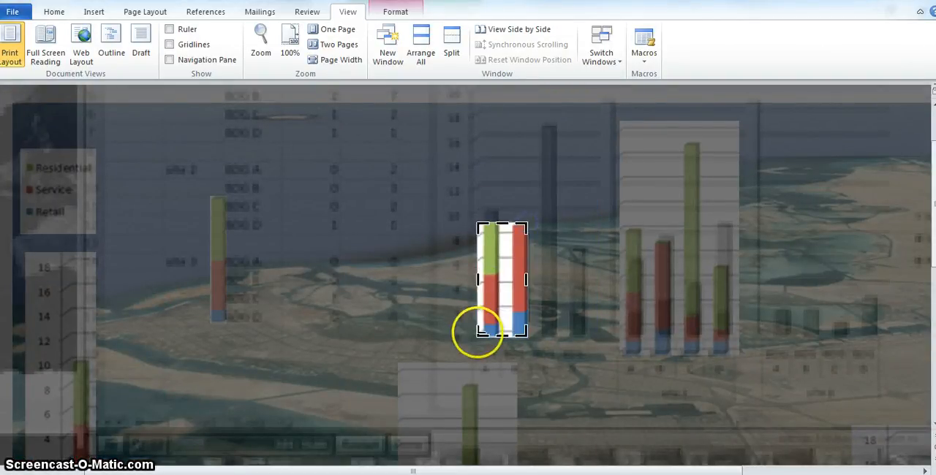
drag(478, 333, 510, 335)
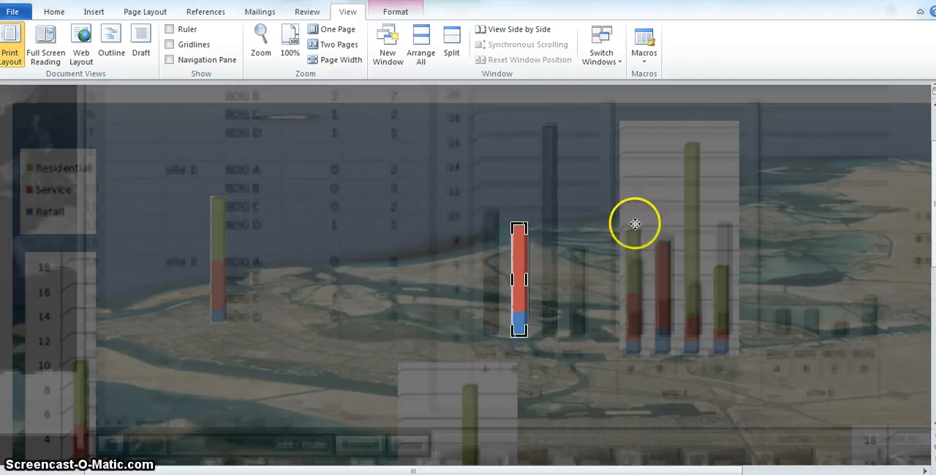
Apply the crop and place the second column just to the right of the first column, with their bases aligned.
scroll(432, 393, down, 7)
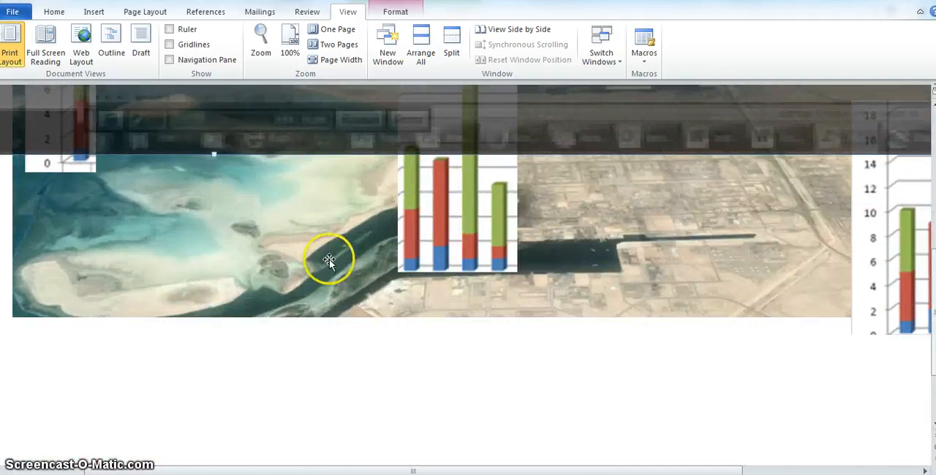
scroll(344, 260, up, 10)
drag(511, 369, 236, 364)
click(324, 225)
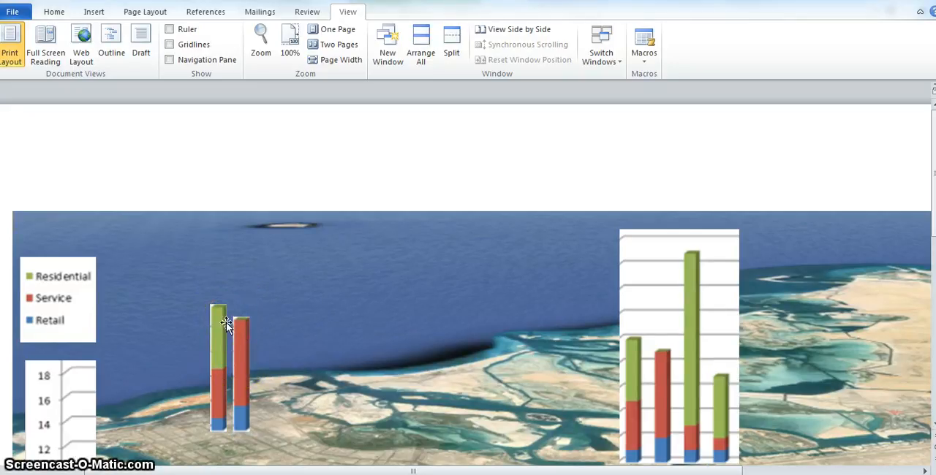
scroll(226, 324, down, 3)
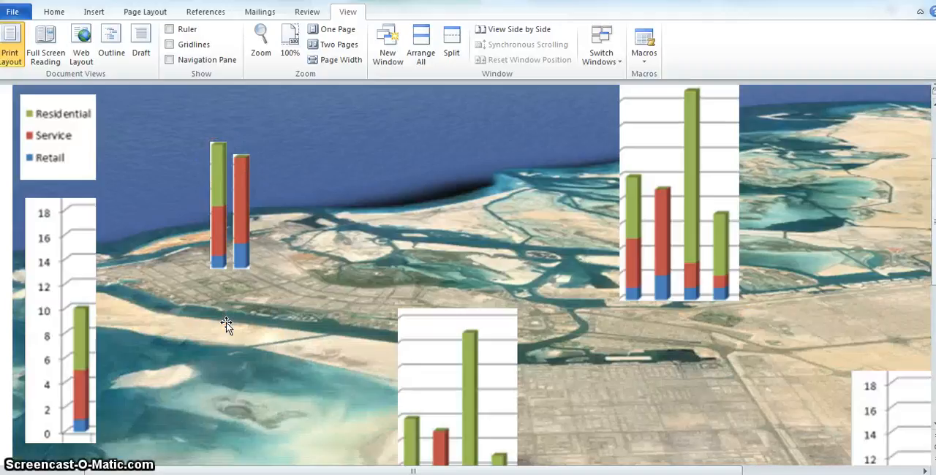